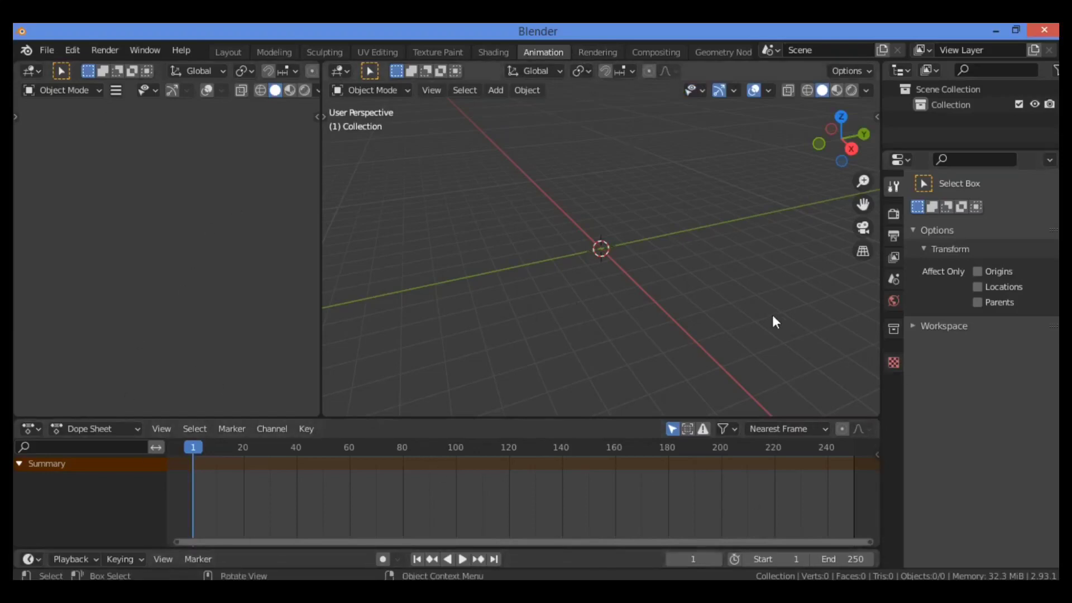
Keep the scene's frame rate at 24 fps and set the end frame to 140.
click(893, 236)
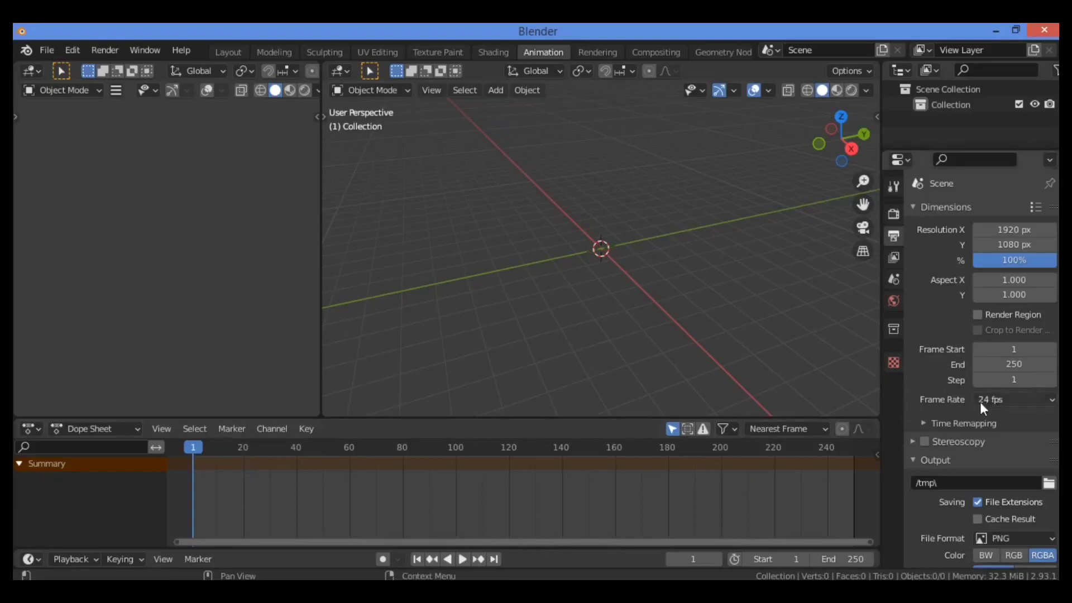
click(1018, 401)
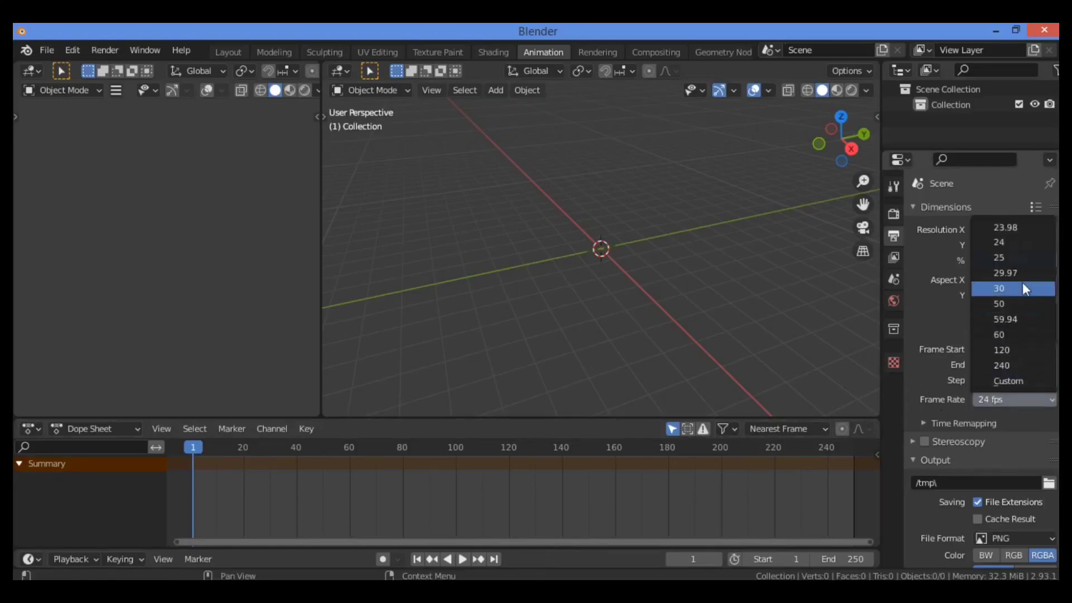
click(1017, 241)
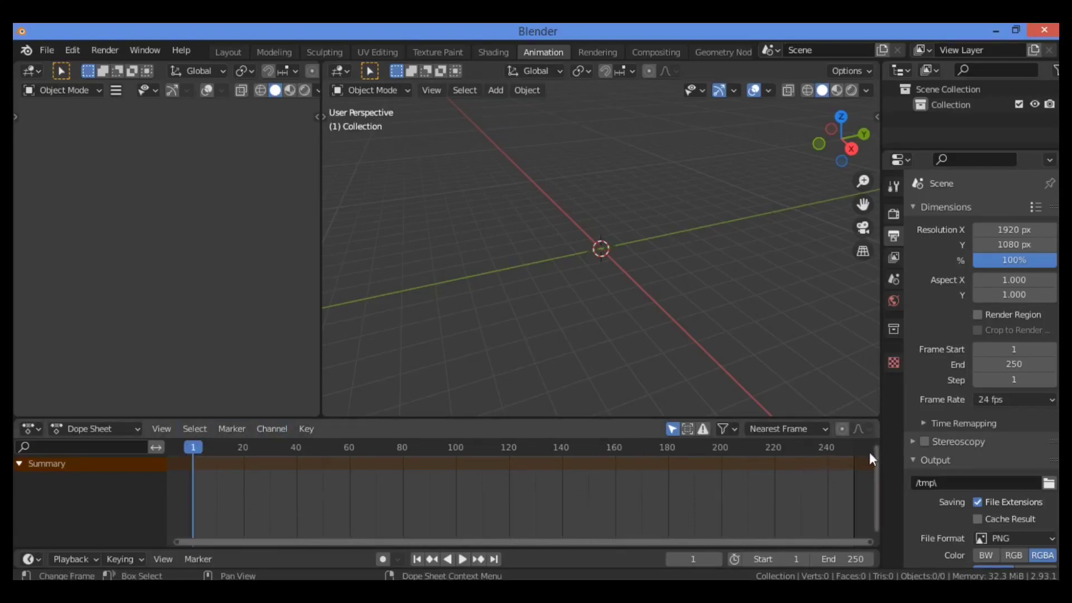
click(1017, 365)
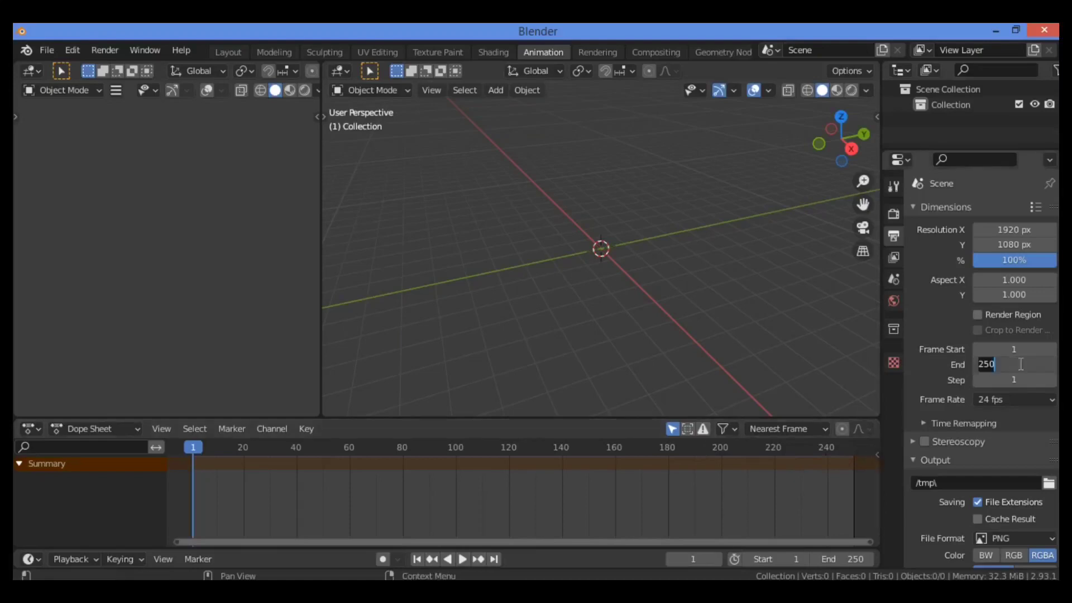
text(140)
key(Return)
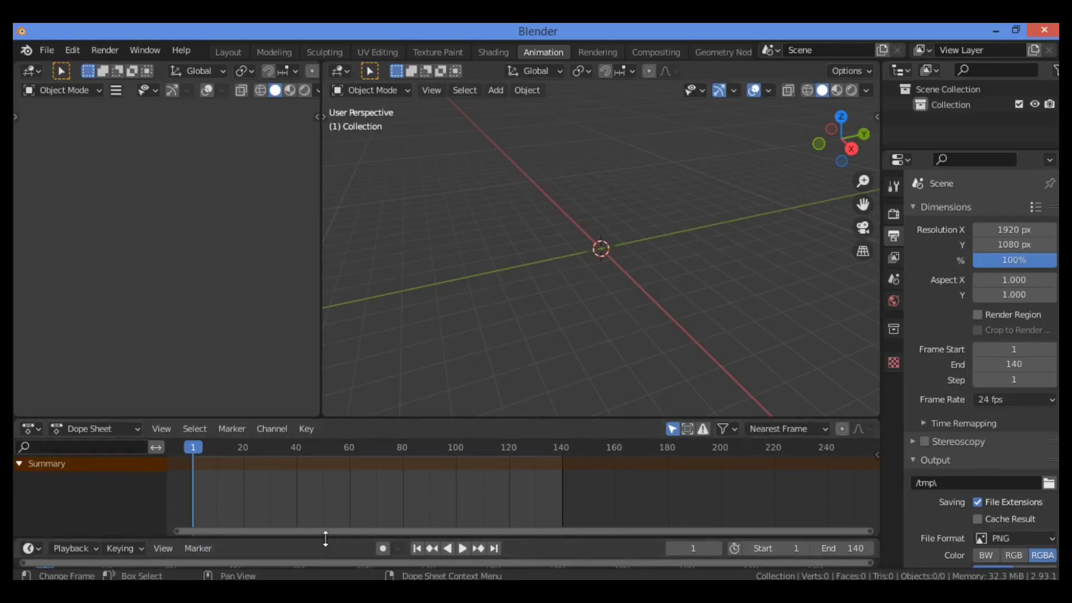
Enlarge the Timeline area to reveal its frame ruler and move the current frame to 39.
drag(326, 539, 426, 381)
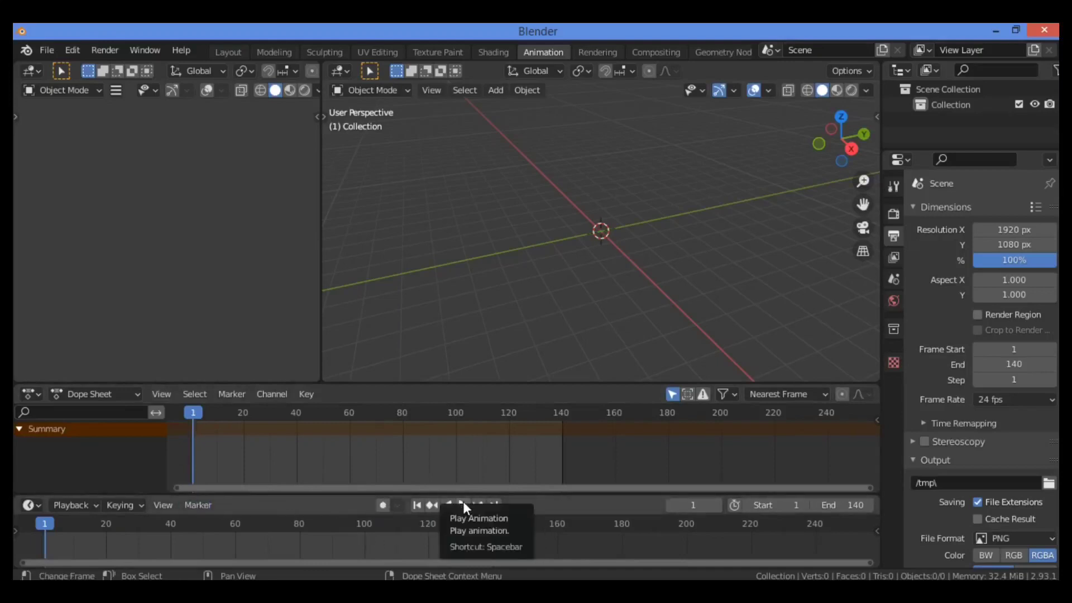
click(687, 505)
text(10)
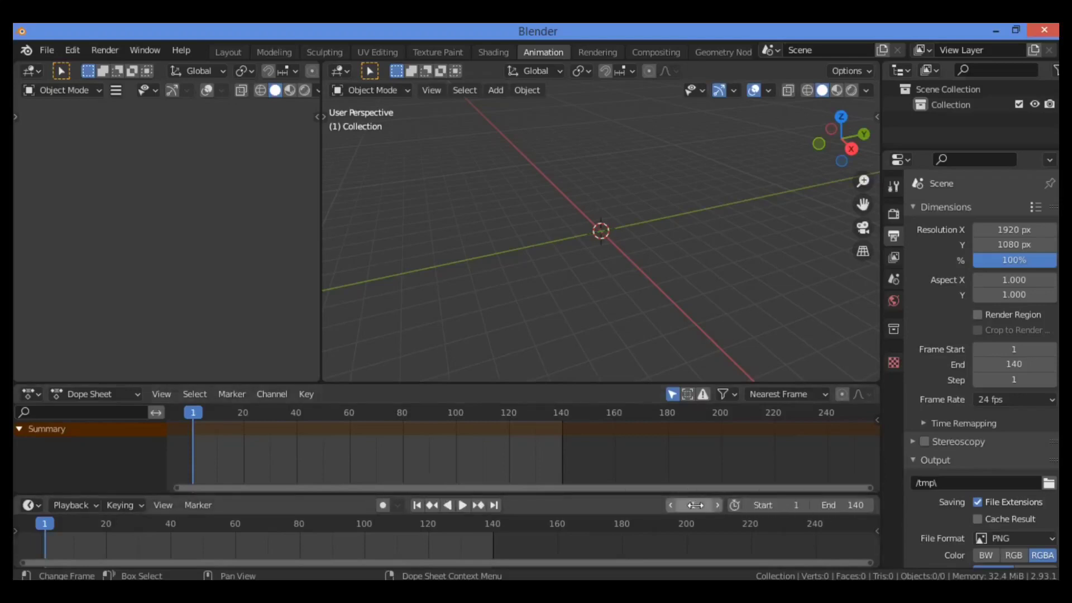
key(Return)
mouse_move(692, 505)
mouse_down()
mouse_move(727, 505)
mouse_move(709, 505)
mouse_up()
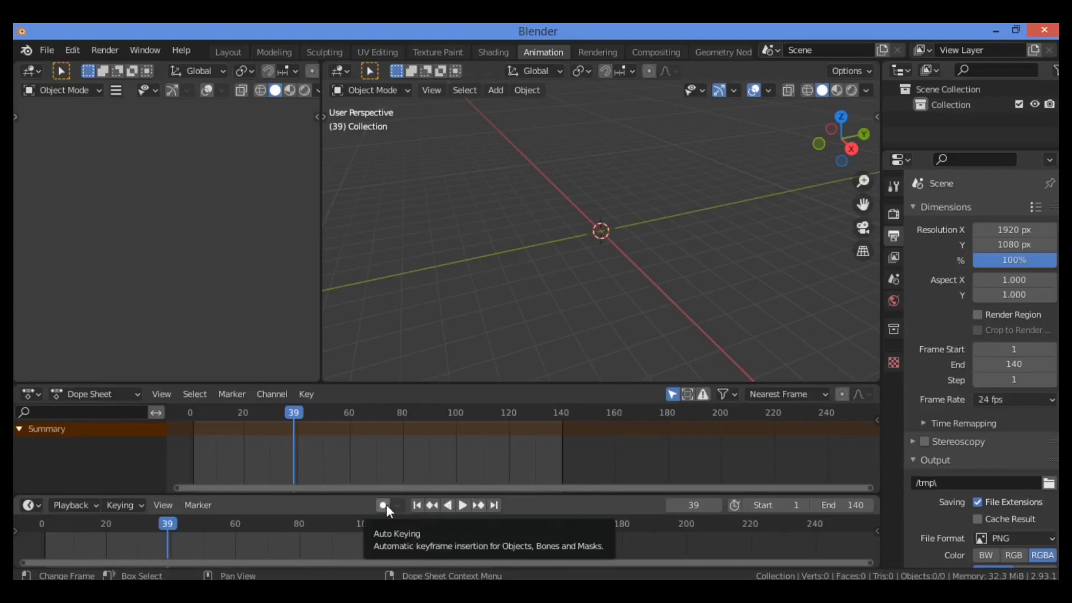
Play the empty animation and scrub the playhead, stopping at frame 44.
click(163, 522)
key(space)
mouse_move(202, 523)
mouse_down()
mouse_move(240, 522)
mouse_move(194, 519)
mouse_move(291, 520)
mouse_move(148, 523)
mouse_move(183, 525)
mouse_up()
key(space)
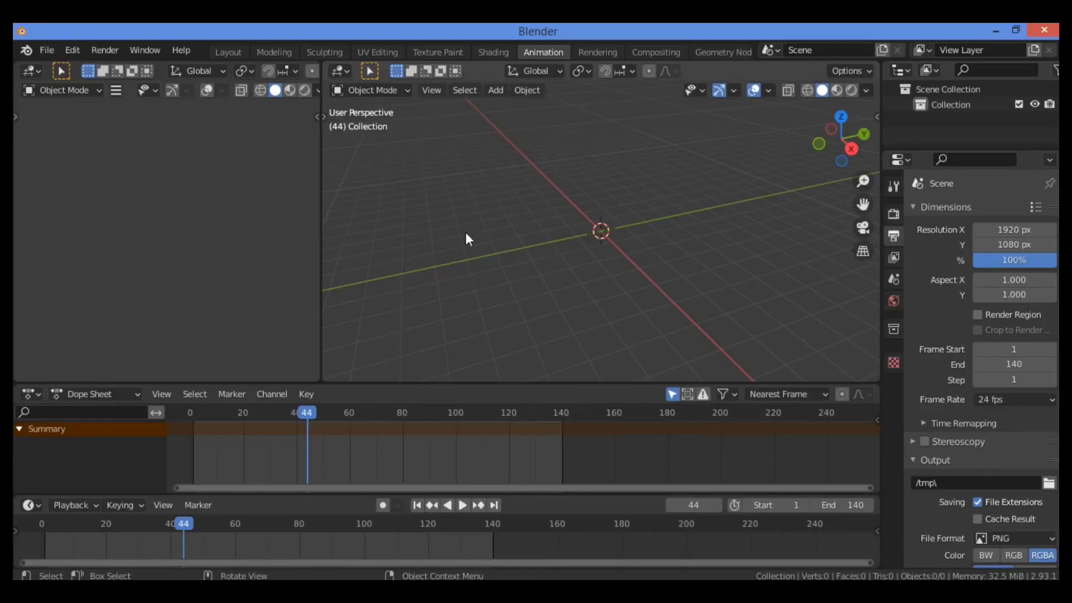
Add a monkey mesh at the world origin and view it closer from the front side.
key(shift+a)
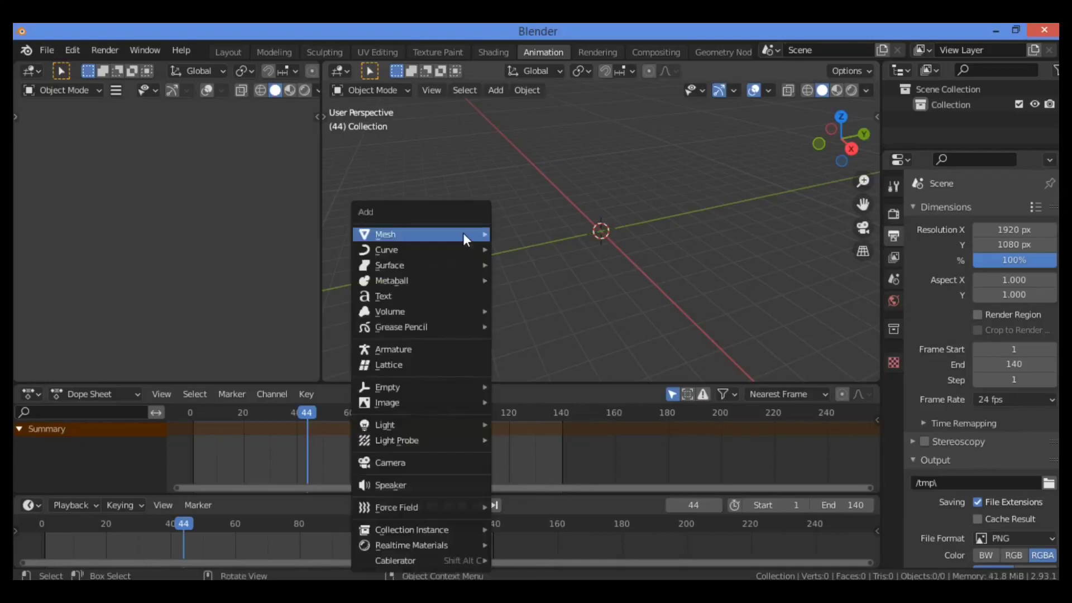
mouse_move(461, 231)
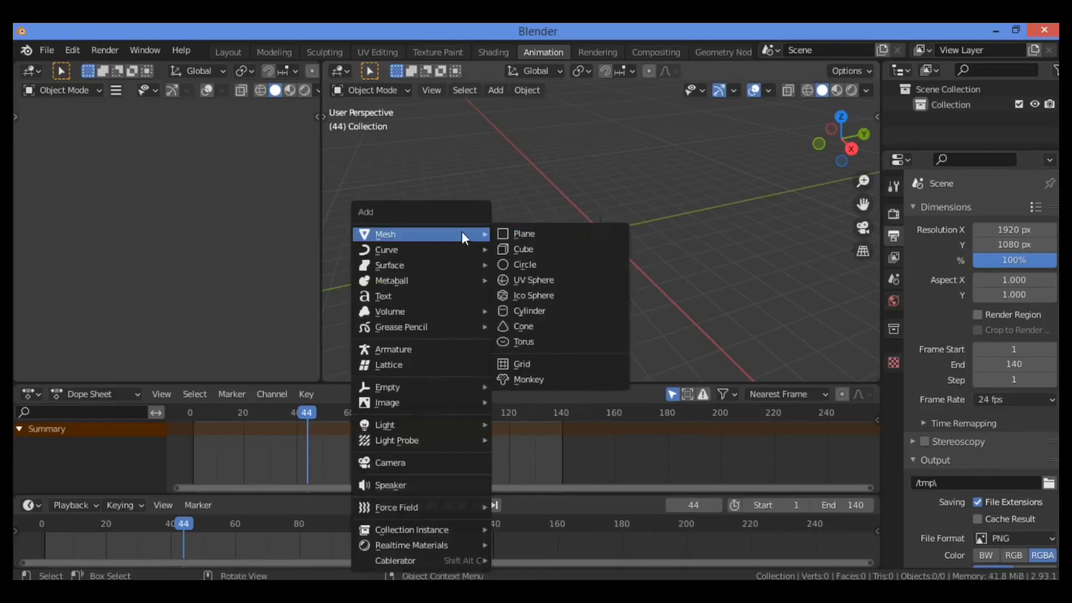
click(544, 378)
drag(863, 181, 860, 183)
drag(844, 143, 905, 143)
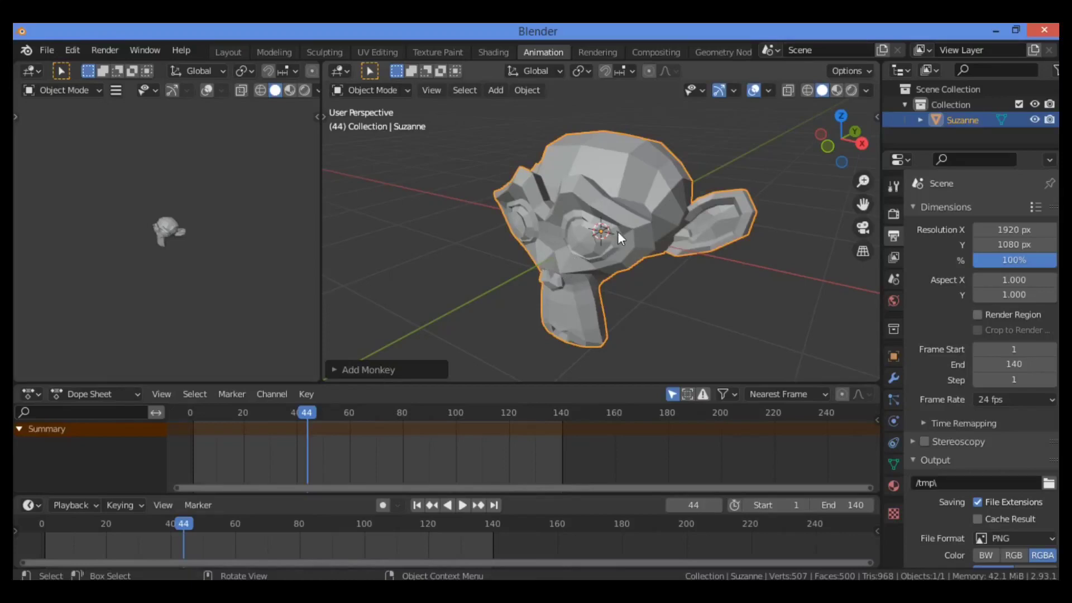
Play the animation in reverse and bring the playhead back to frame 0.
key(ctrl+shift+space)
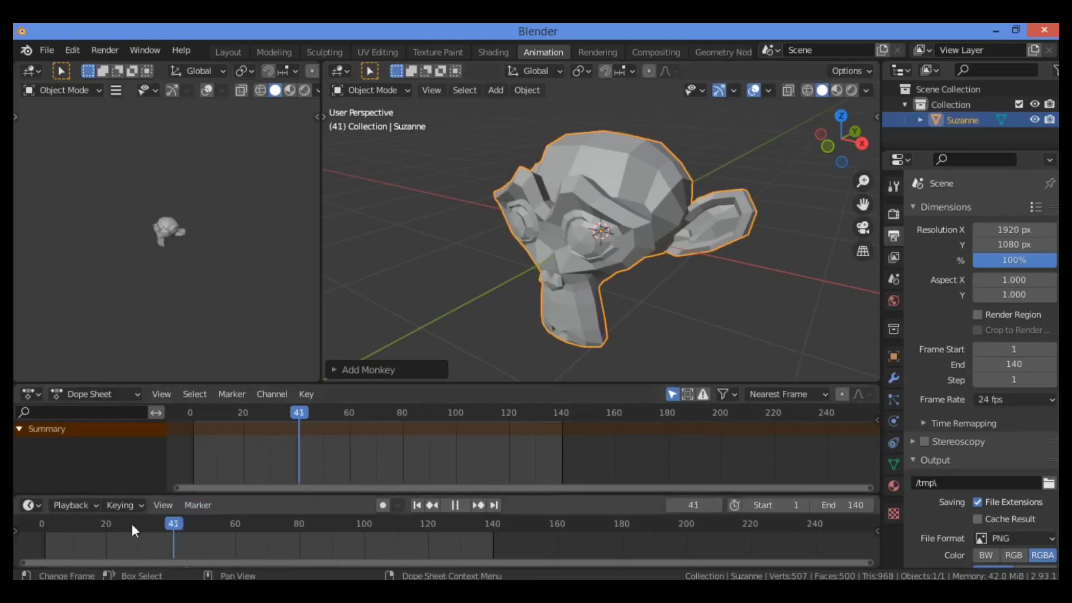
drag(79, 526, 31, 516)
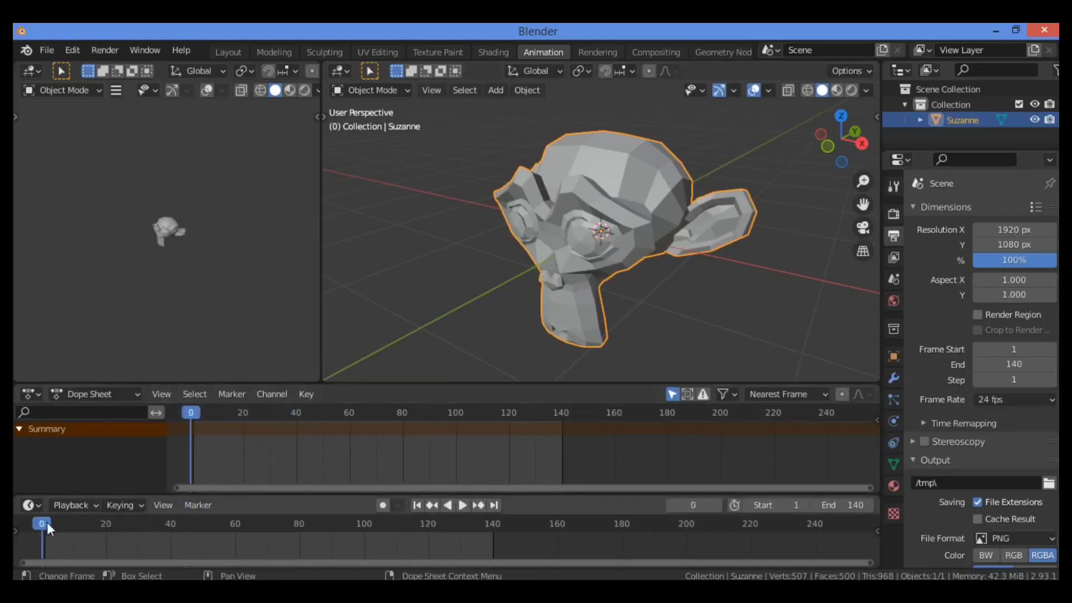
mouse_move(43, 521)
mouse_down()
mouse_move(52, 522)
mouse_move(29, 520)
mouse_up()
mouse_move(46, 523)
mouse_down()
mouse_move(84, 522)
mouse_move(35, 518)
mouse_up()
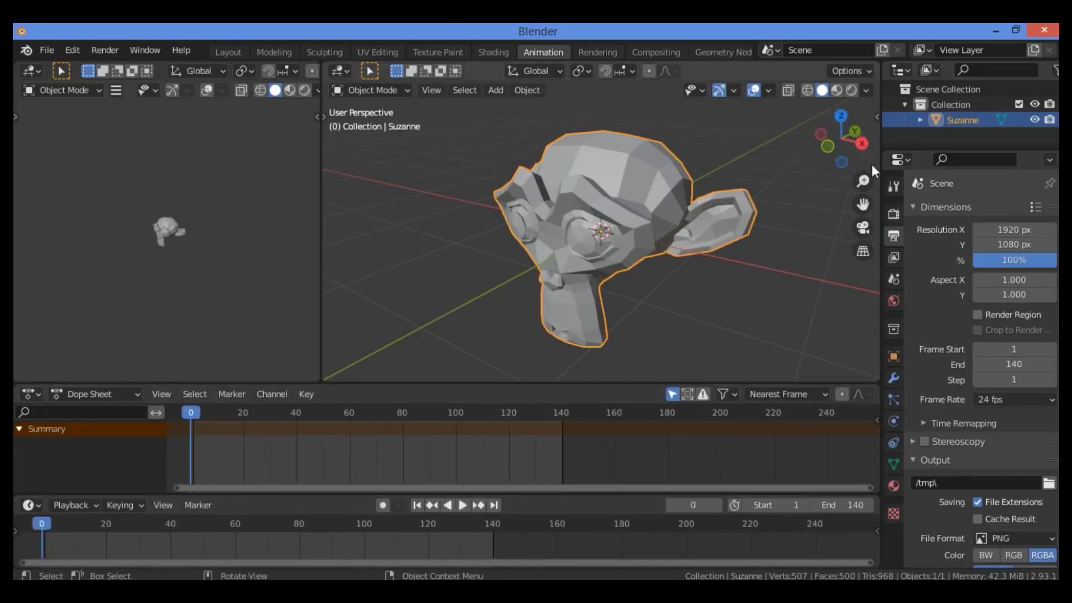
Try the Move operation on the monkey head at frame 0 with Auto Keying off.
drag(863, 182, 762, 192)
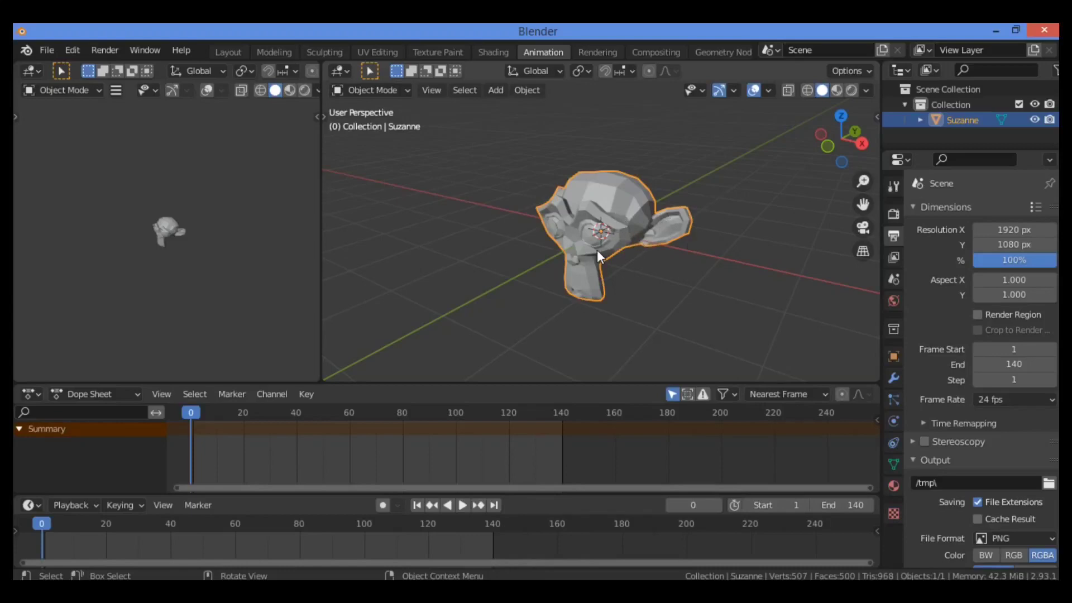
key(g)
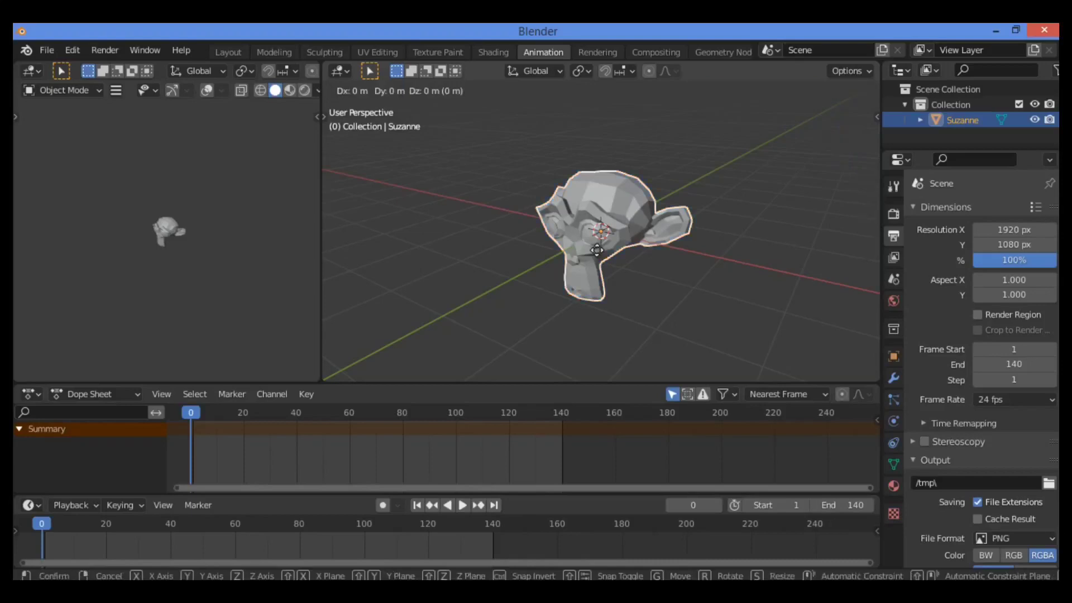
click(597, 249)
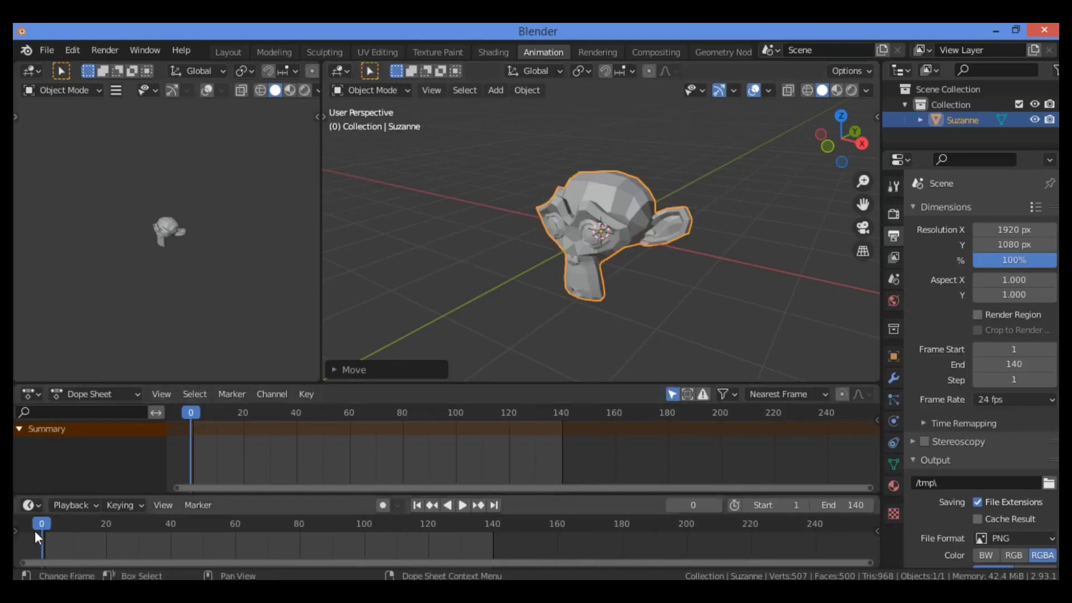
Turn on Auto Keying for the animation with the playhead at frame 0.
mouse_move(42, 525)
mouse_down()
mouse_move(82, 520)
mouse_move(39, 525)
mouse_up()
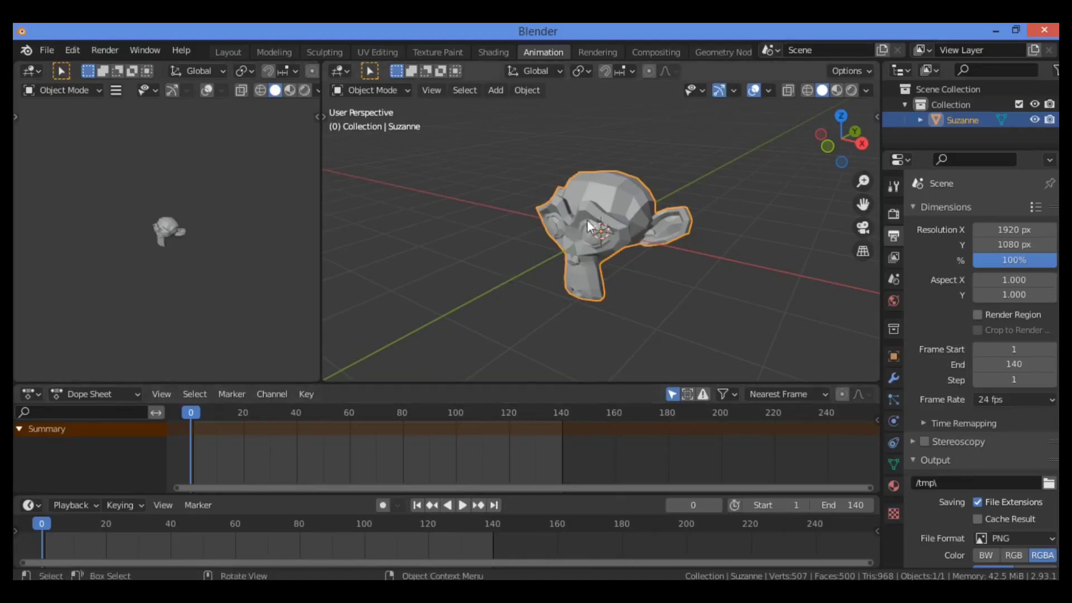
click(383, 508)
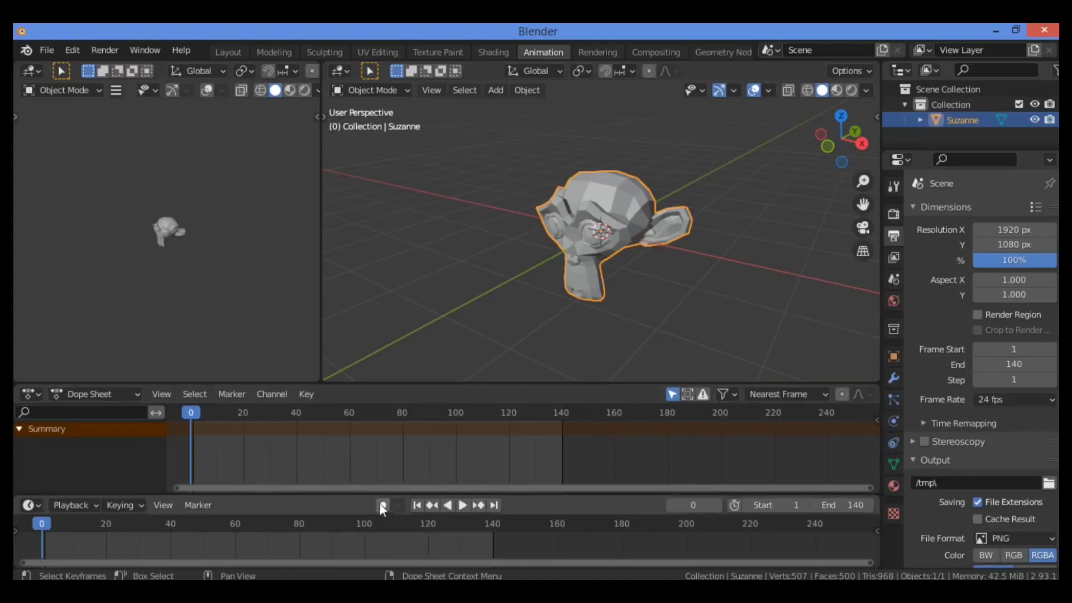
click(383, 505)
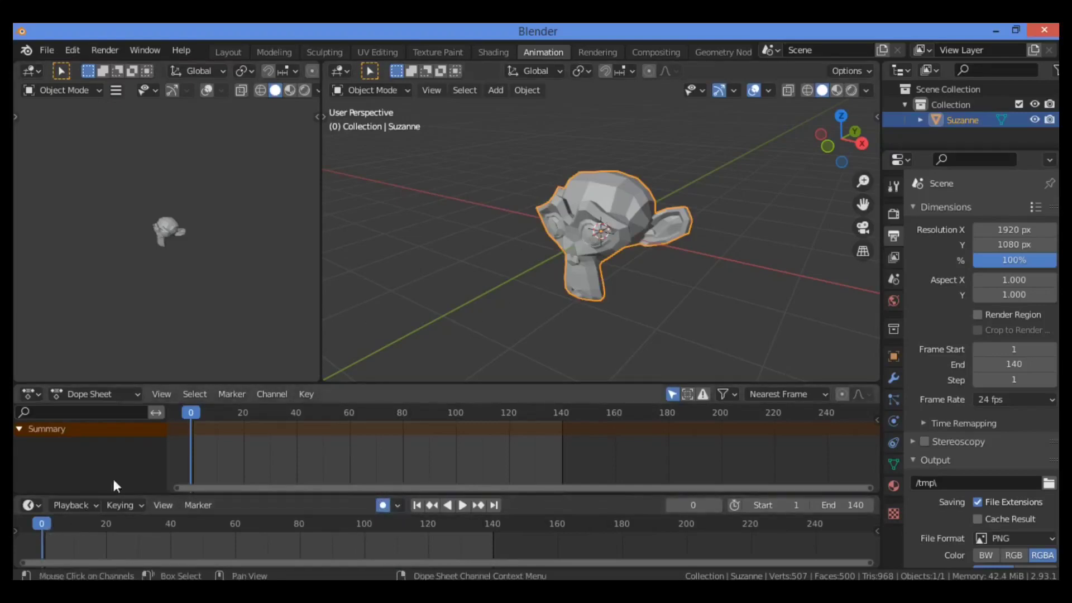
Advance the animation to frame 8 and move the monkey head in the positive direction along the global X axis.
key(space)
key(space)
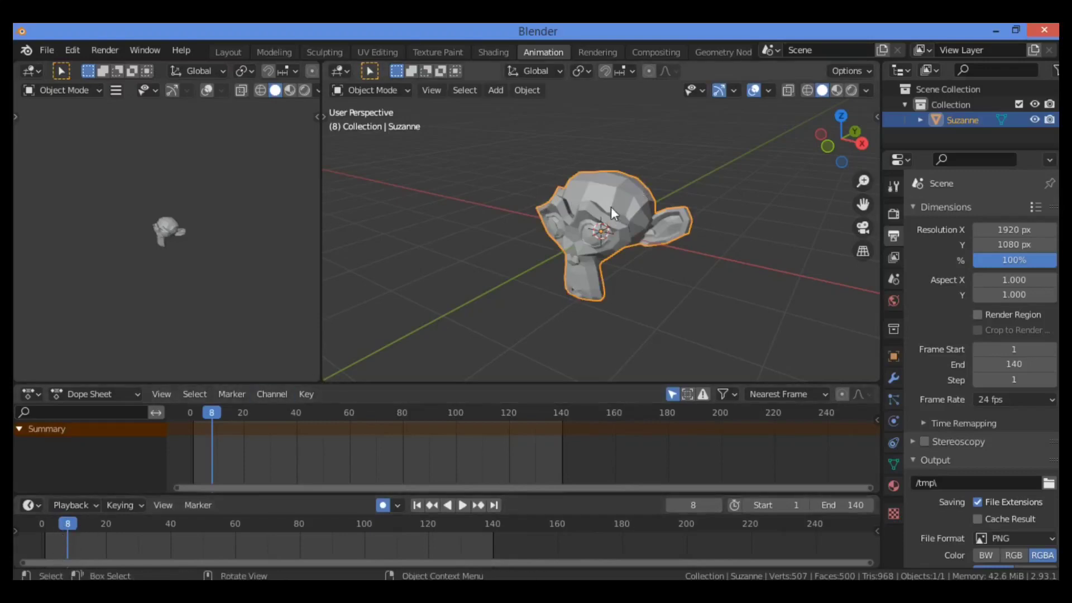
key(g)
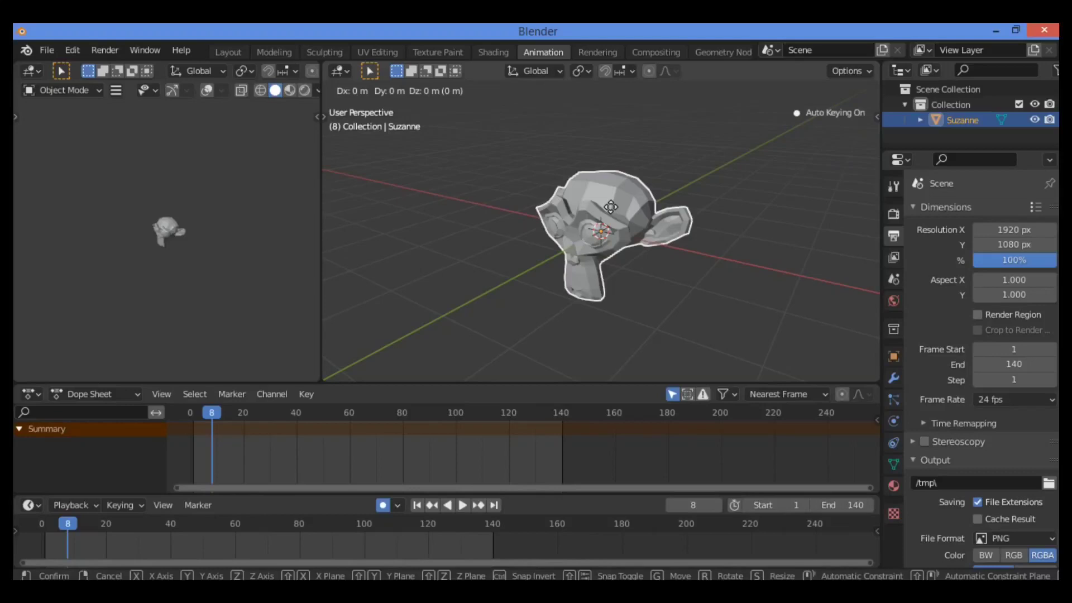
key(x)
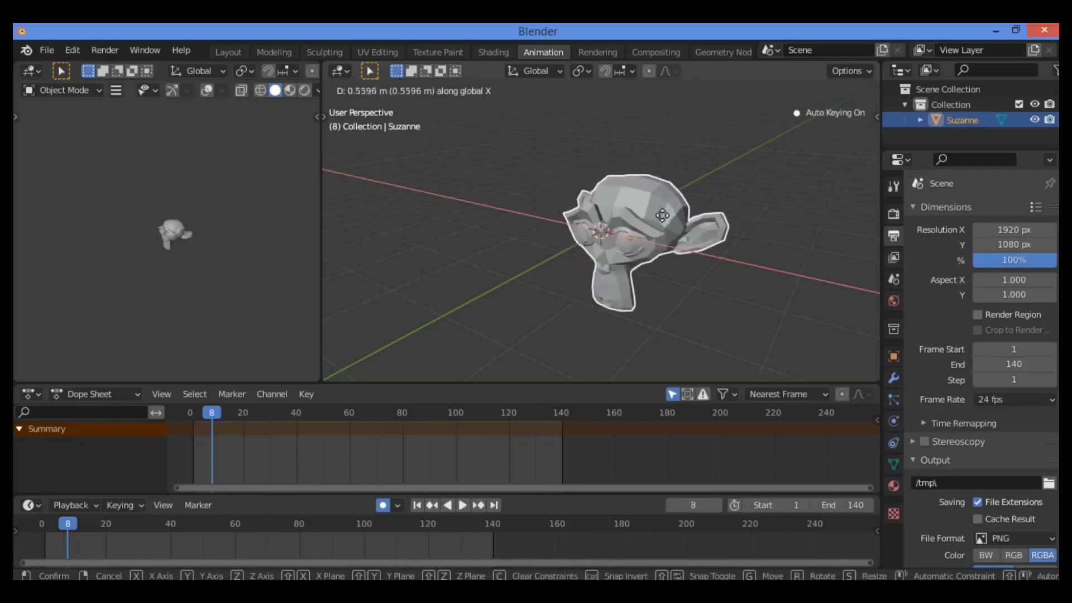
click(725, 224)
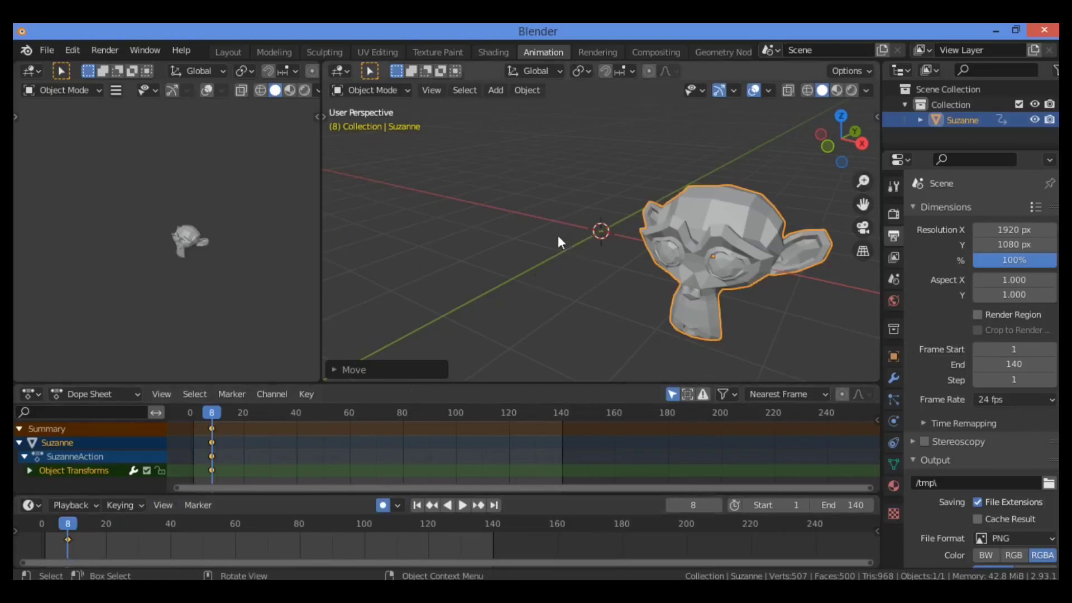
Try rotating the monkey head by about 46 degrees around the global Z axis at frame 8.
drag(842, 139, 787, 151)
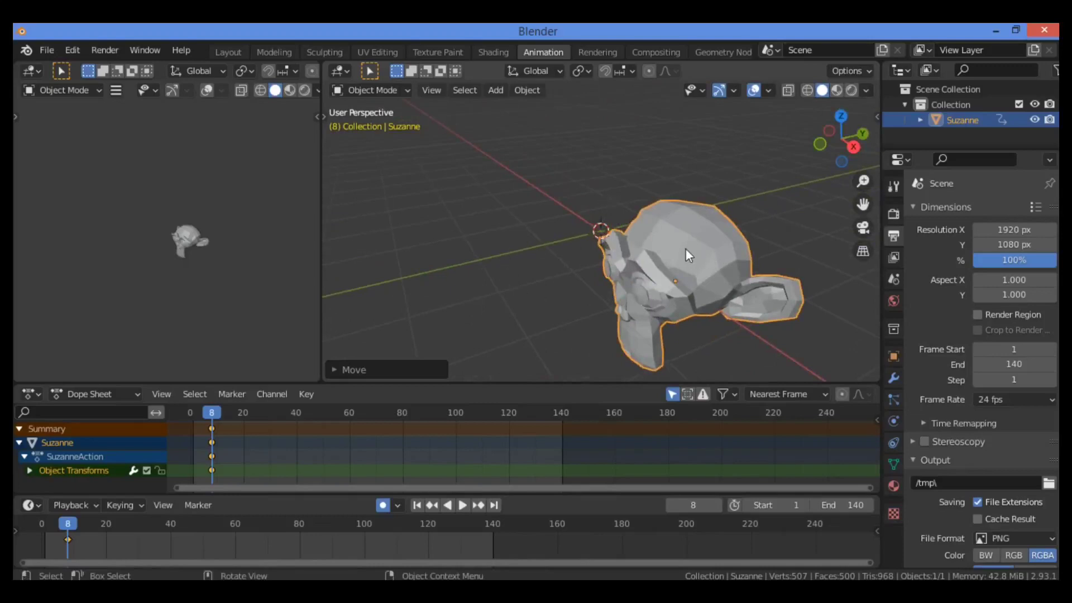
key(r)
key(z)
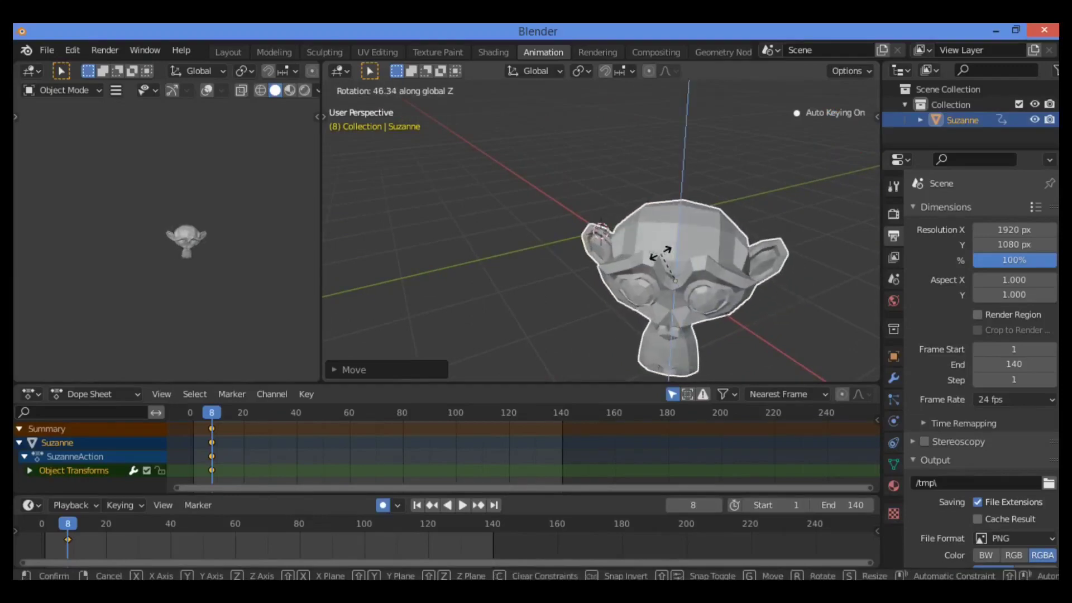
click(662, 254)
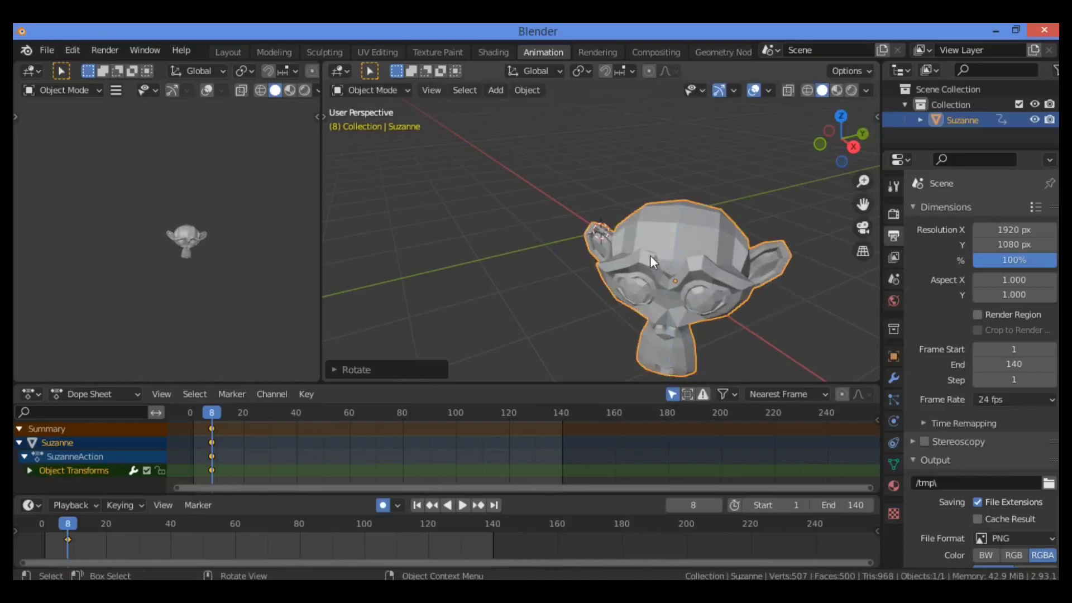
key(ctrl+z)
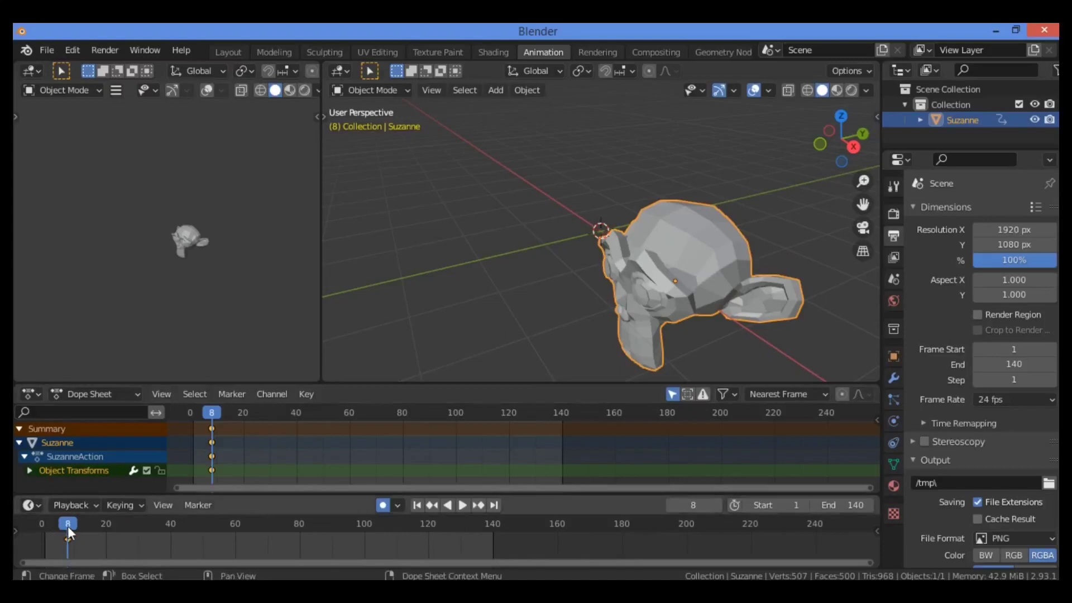
Advance the animation to frame 20 and rotate the monkey head by about 125 degrees around the global Z axis.
key(space)
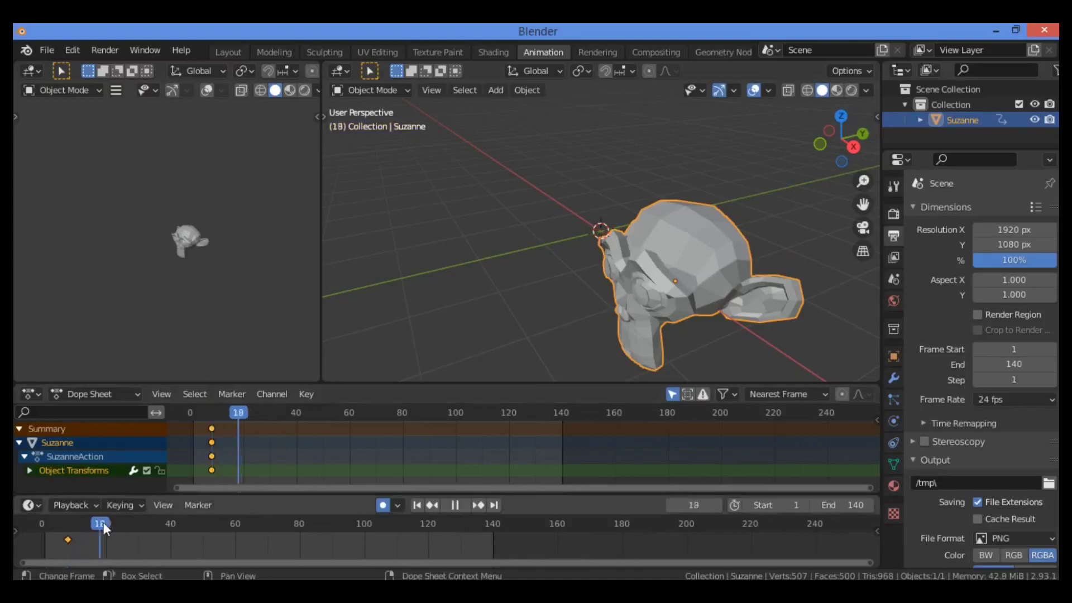
key(space)
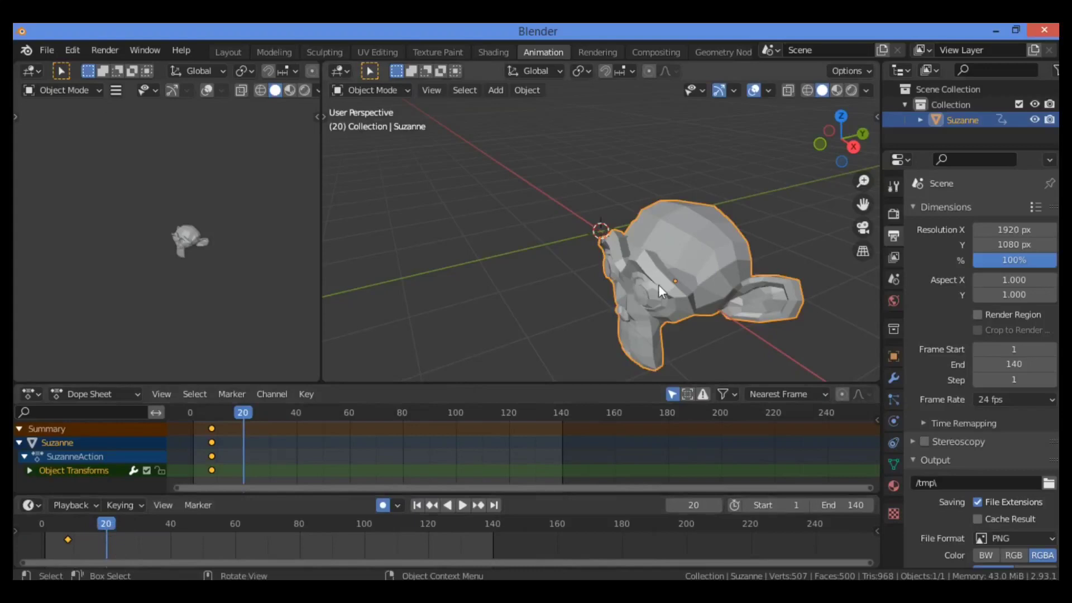
key(r)
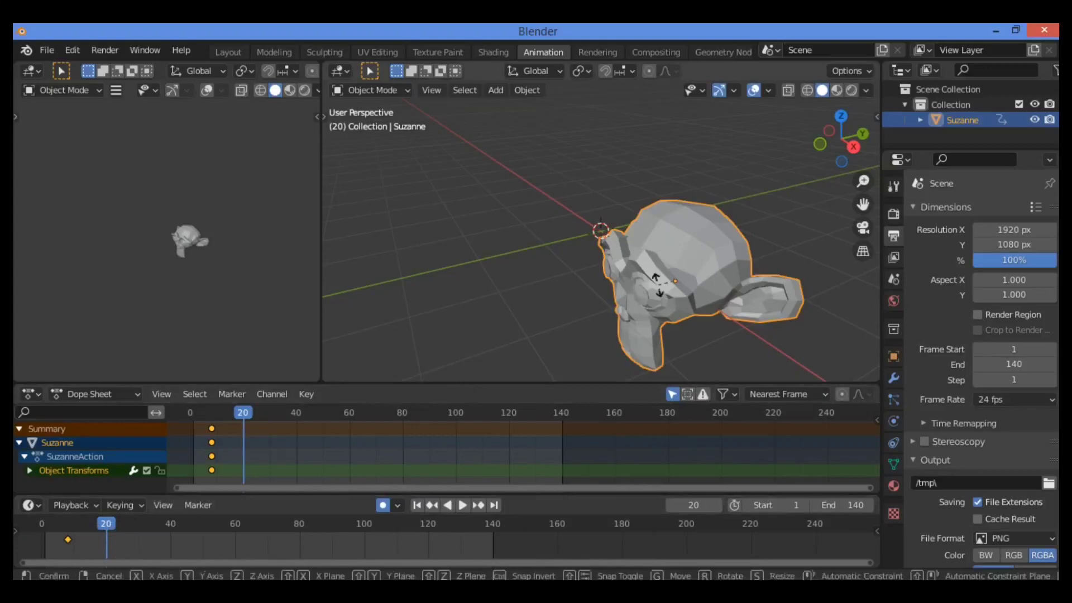
key(z)
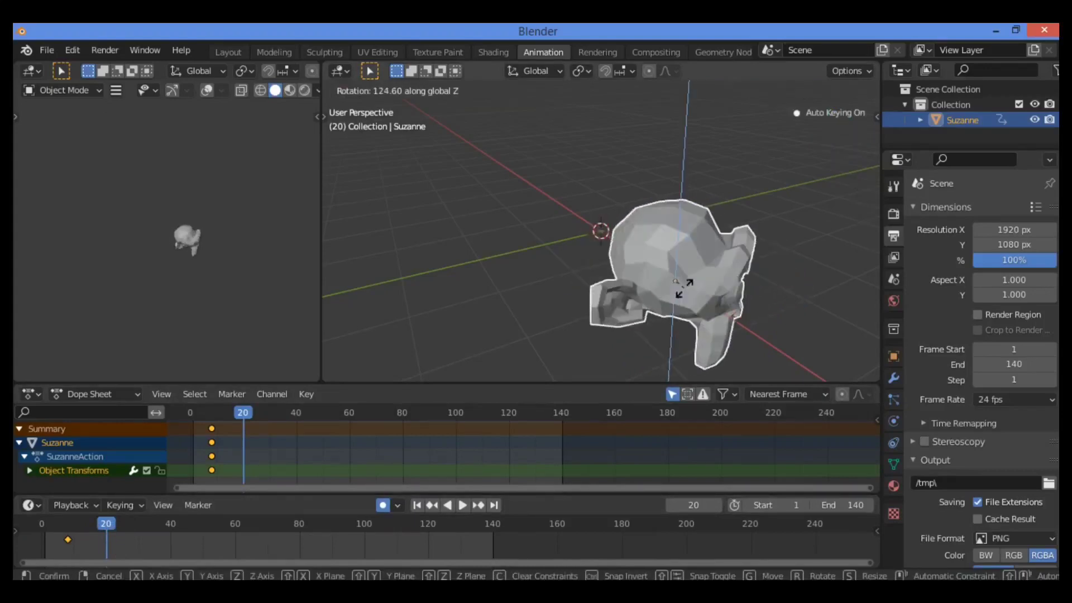
click(684, 289)
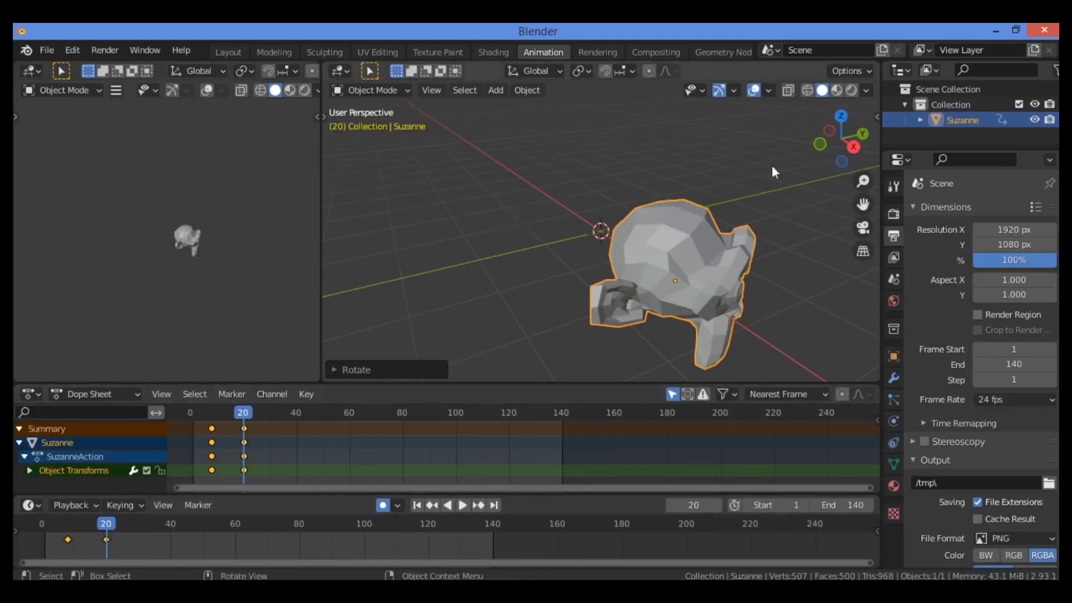
drag(841, 143, 447, 277)
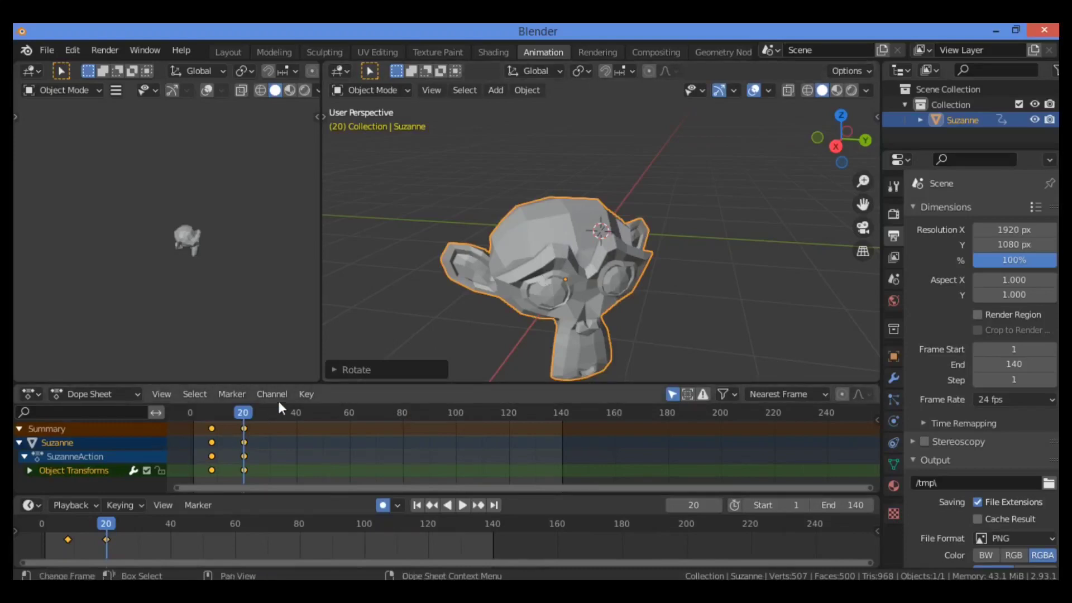
Show the monkey head's transform values and insert a Location, Rotation & Scale keyframe for it at frame 20.
drag(836, 134, 877, 106)
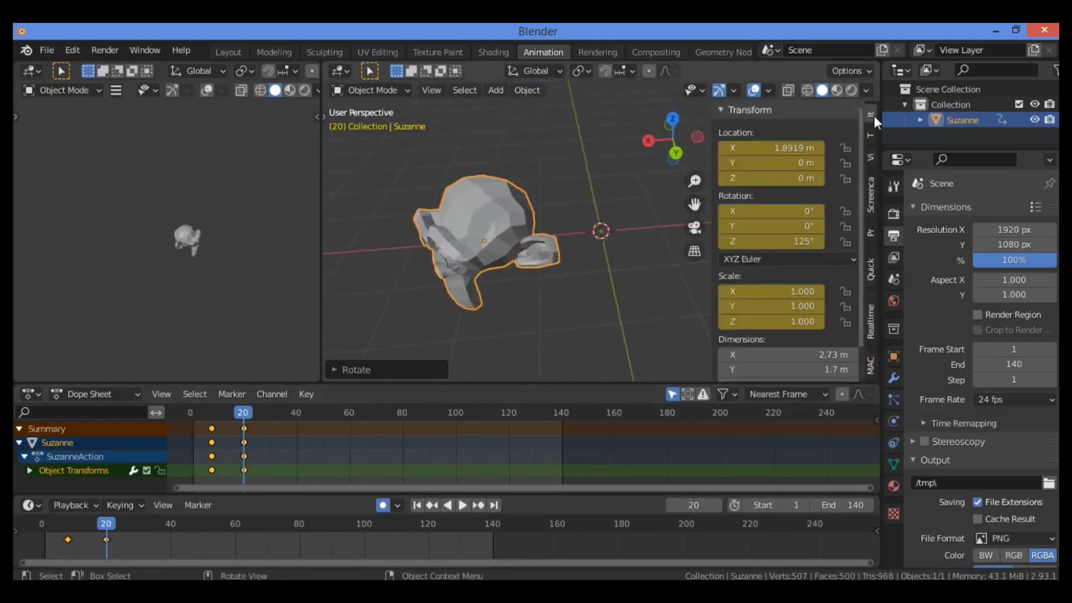
click(875, 117)
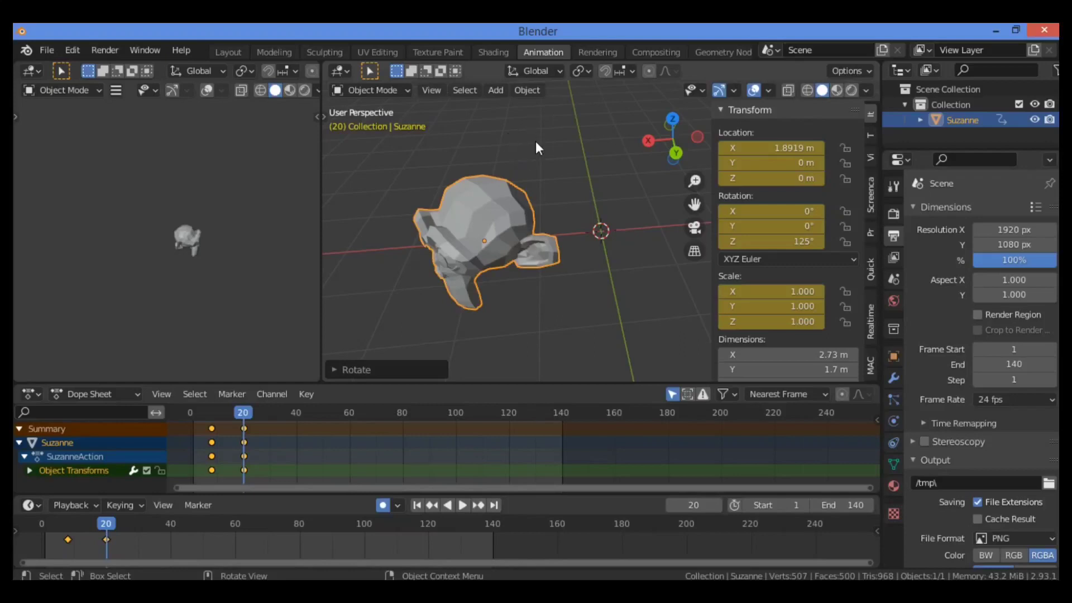
key(i)
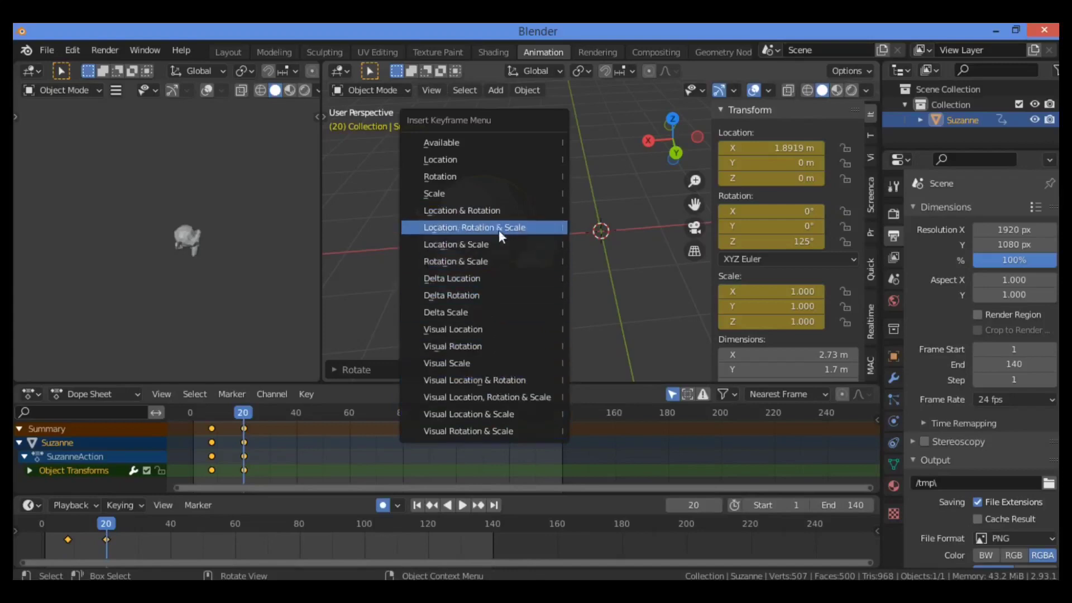
click(523, 225)
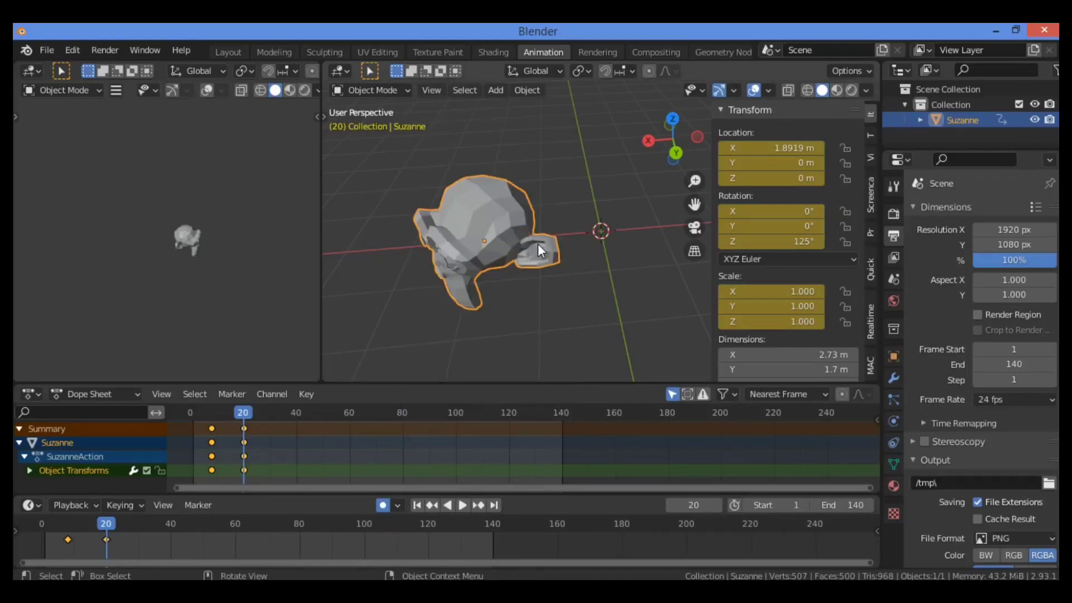
Scrub the animation between frames 0, 20 and 8 to check the monkey head's rotation against its keyframes.
drag(665, 146, 736, 139)
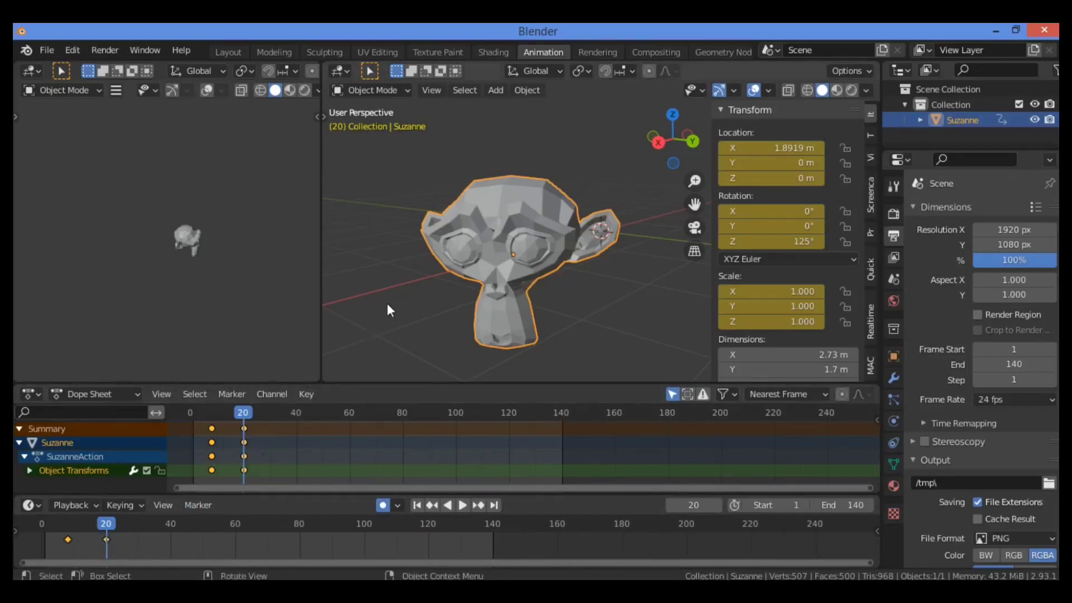
click(195, 412)
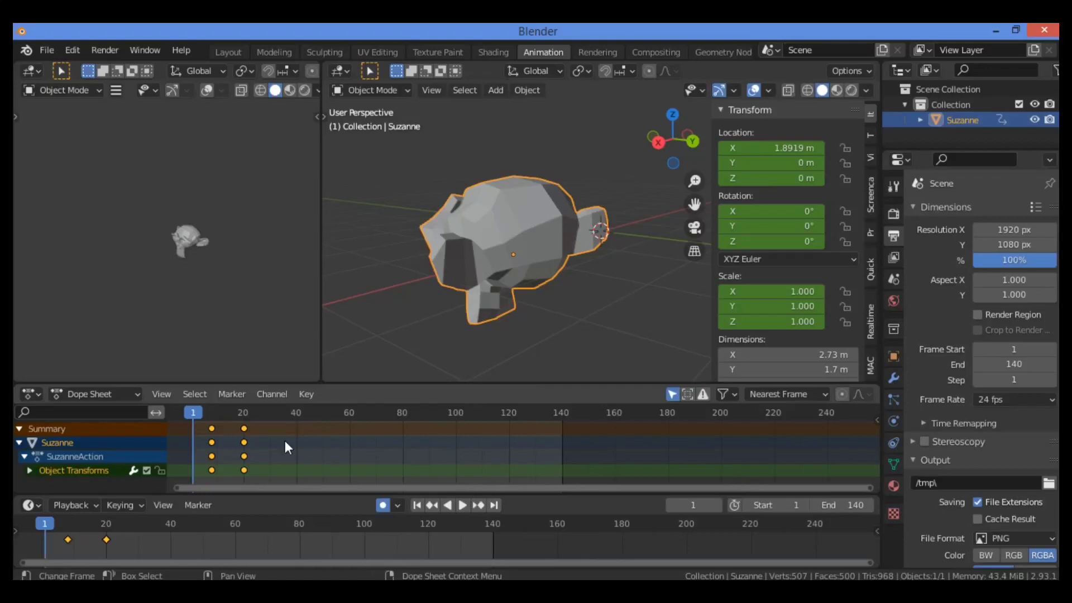
drag(206, 408, 243, 412)
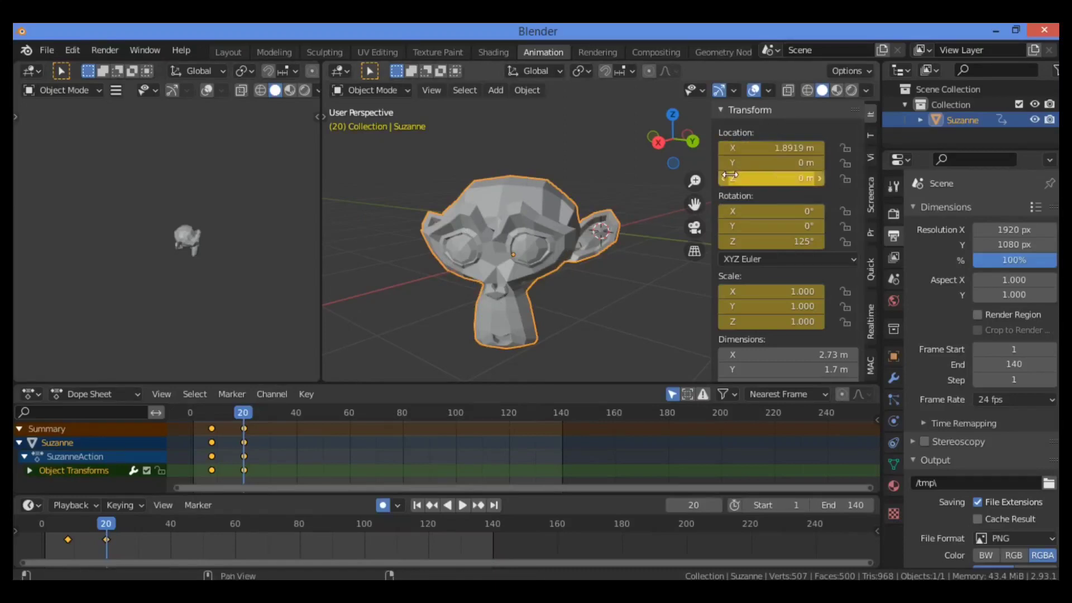
drag(245, 413, 173, 410)
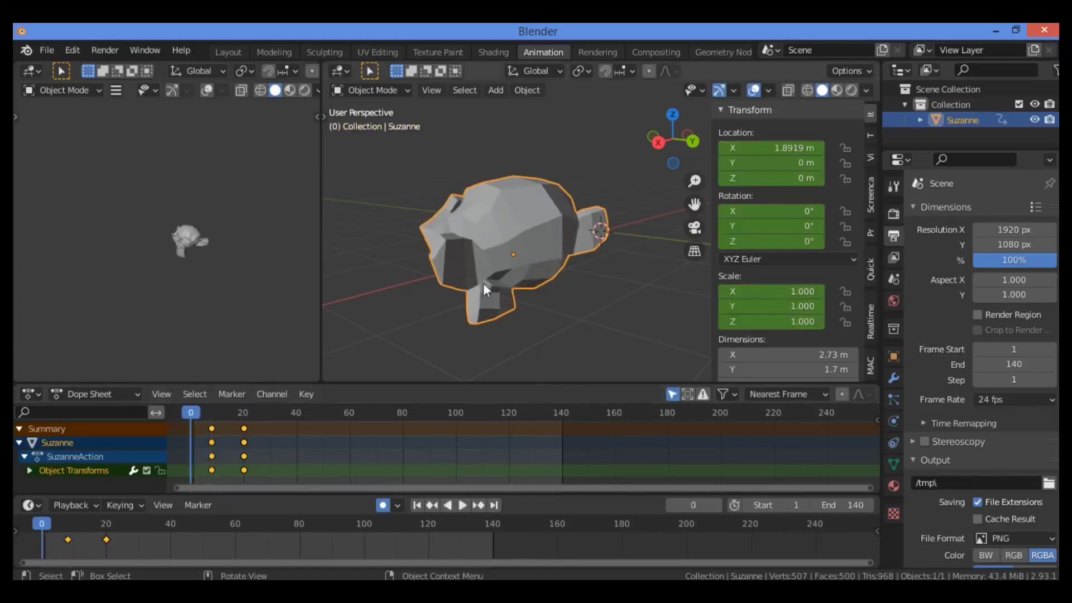
drag(192, 411, 213, 411)
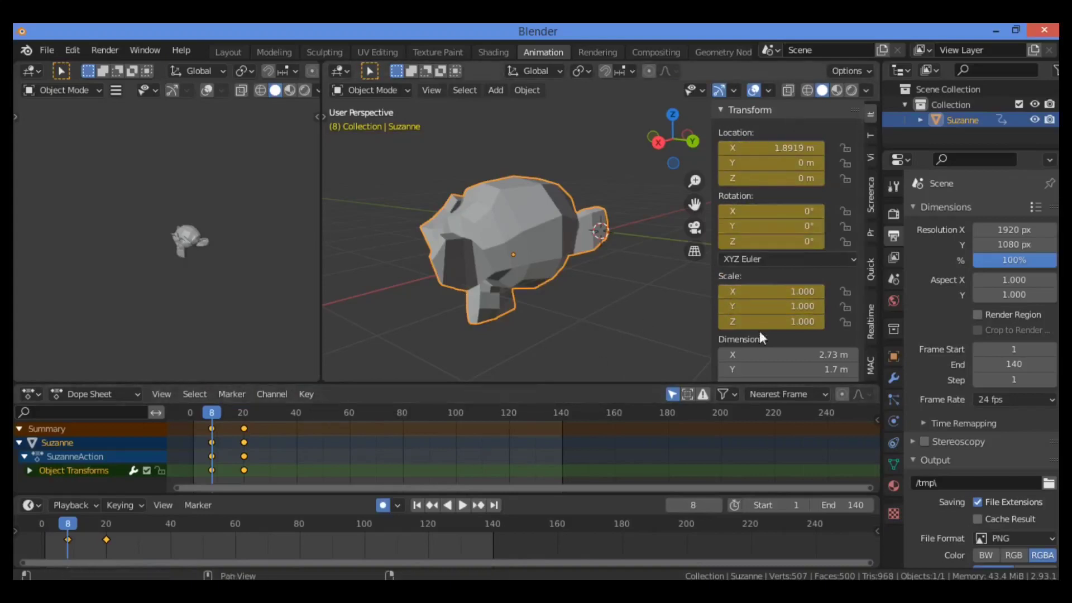
Preview the rotation by playing and stopping the animation around frame 8, and return the playhead to frame 1.
key(space)
drag(229, 414, 205, 413)
key(space)
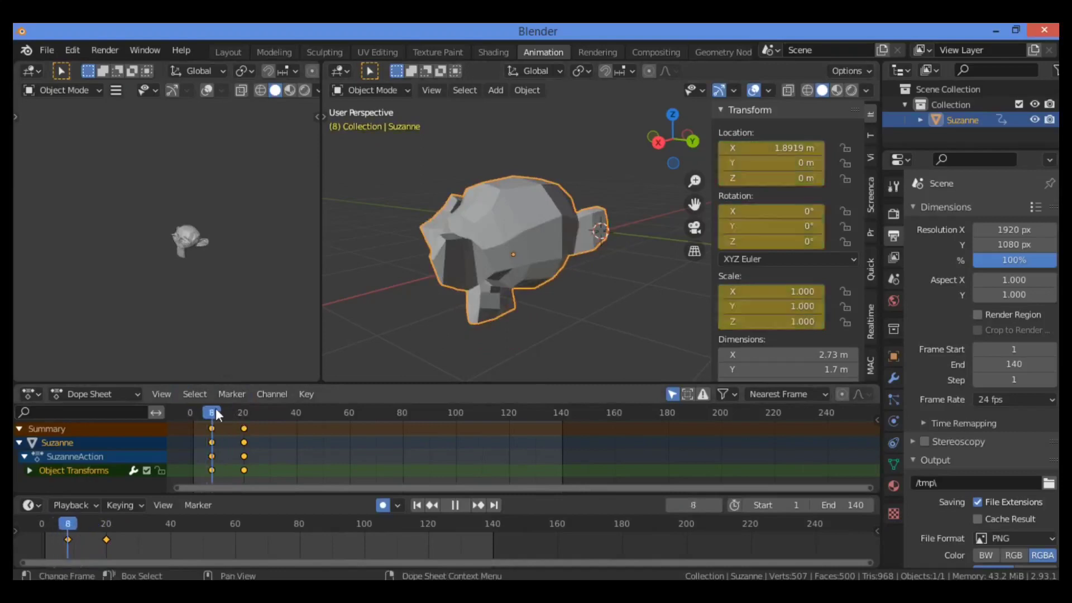
key(space)
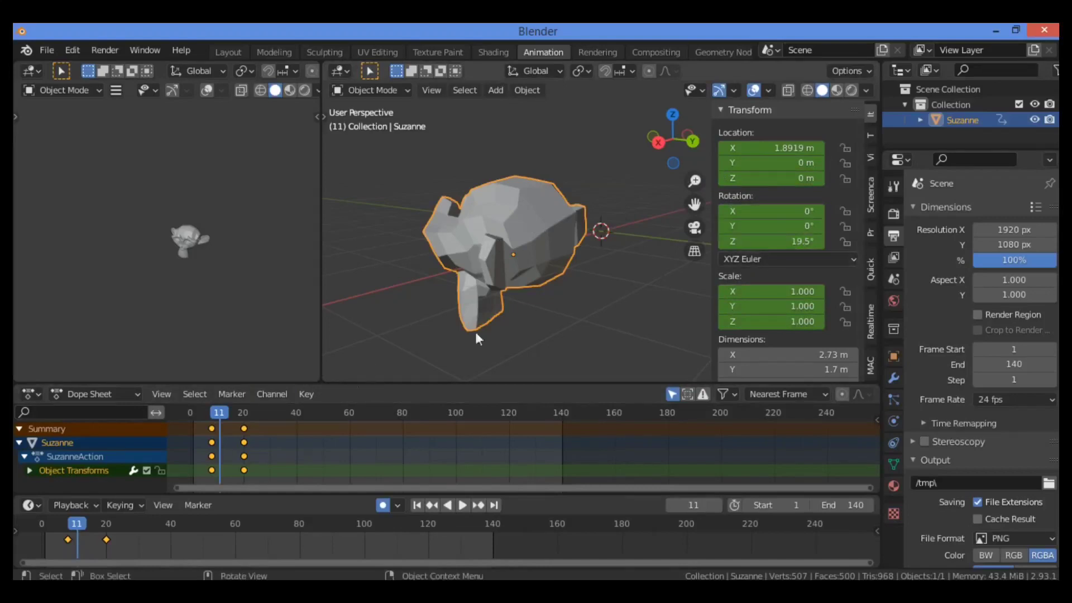
drag(218, 414, 194, 411)
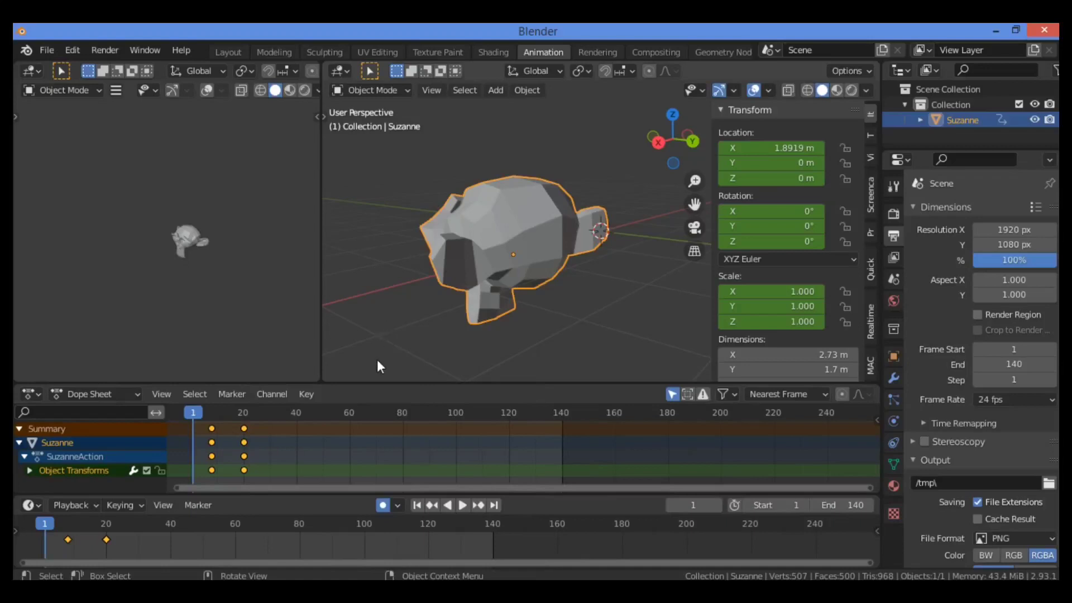
Deselect and reselect the monkey head to compare its keyframe display, and scrub the animation from frame 0 to 29.
click(406, 269)
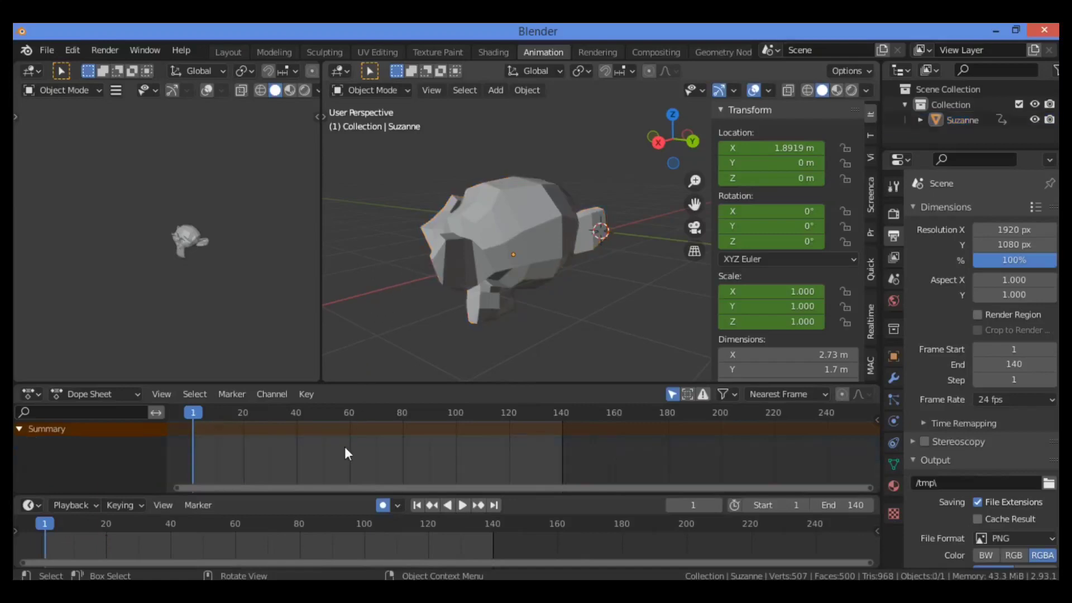
click(454, 218)
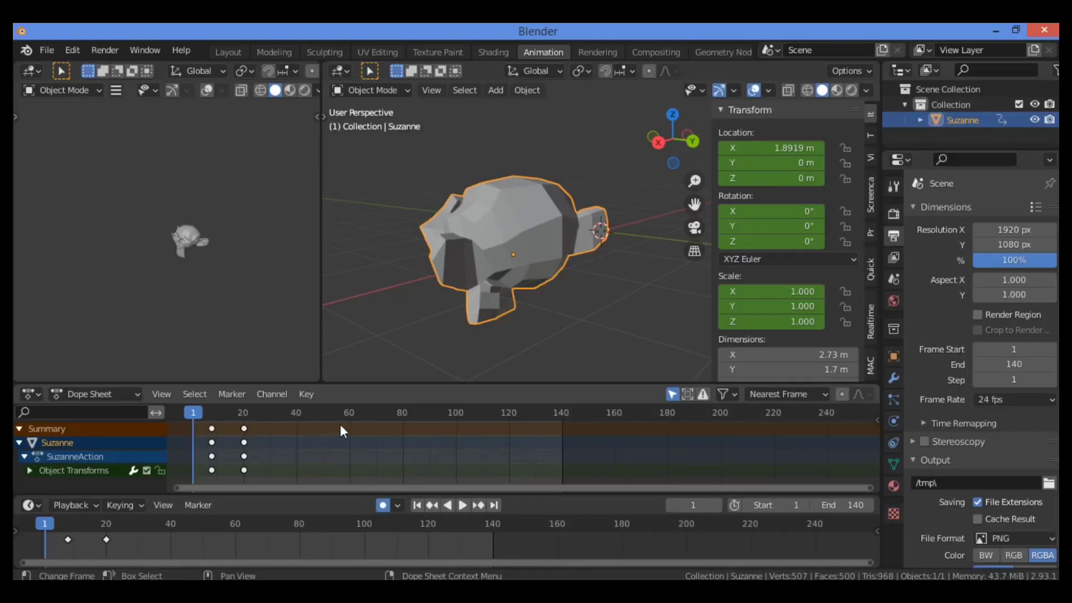
mouse_move(194, 412)
mouse_down()
mouse_move(243, 412)
mouse_move(188, 411)
mouse_up()
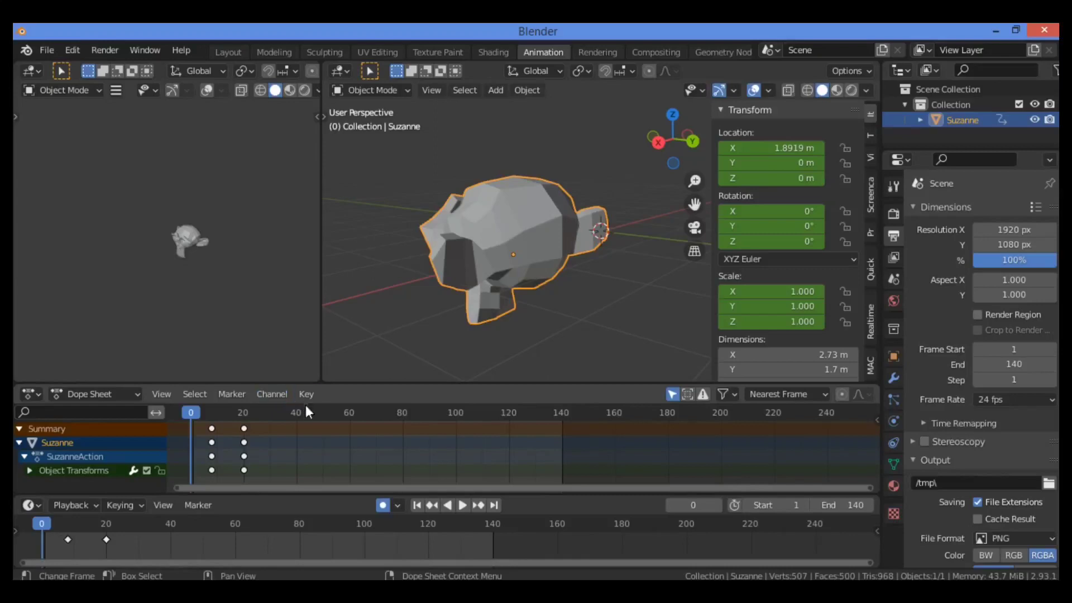
drag(216, 408, 268, 416)
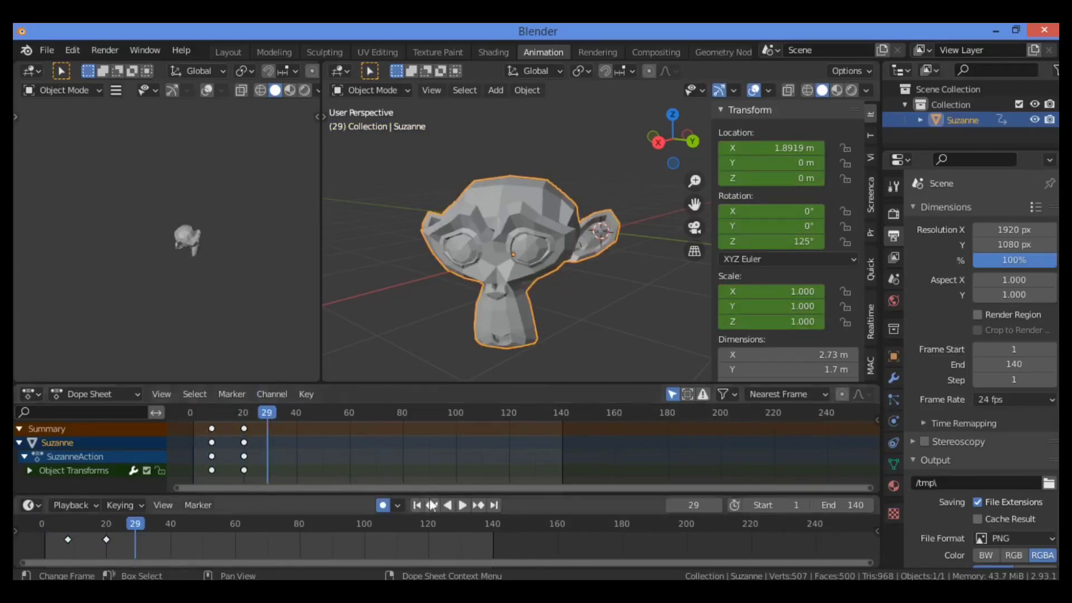
Play the animation from frame 29, replay it from frame 0, and stop with the playhead at frame 0.
click(464, 505)
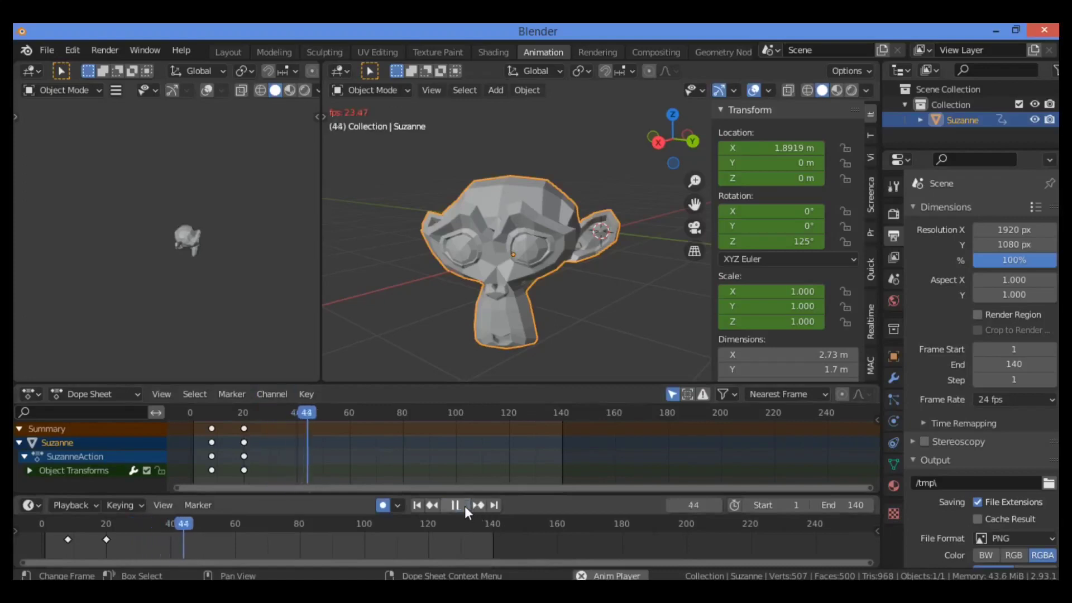
drag(350, 413, 191, 412)
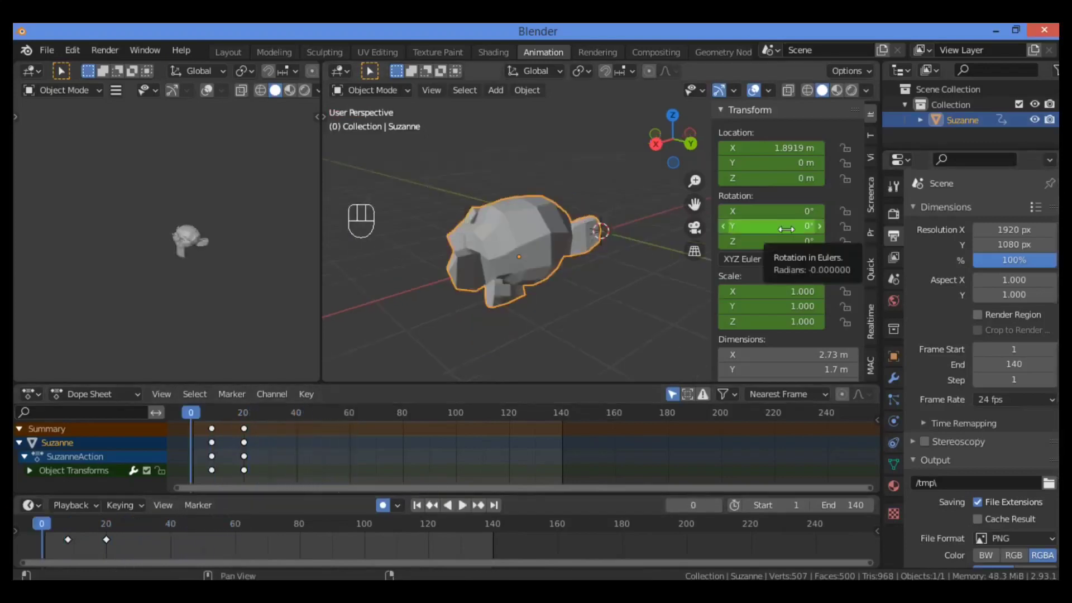
click(463, 504)
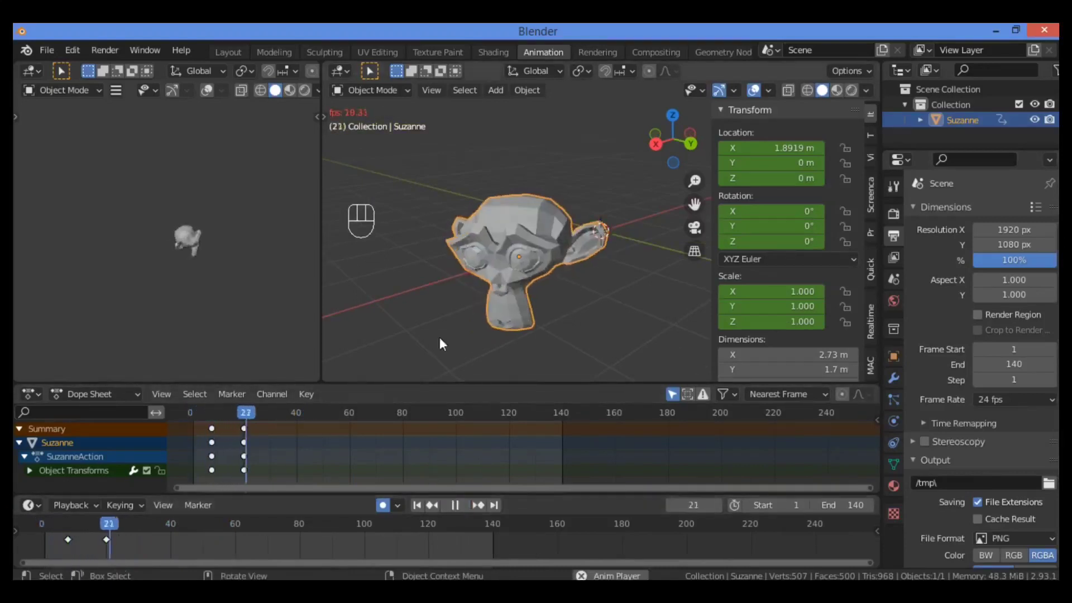
key(shift+Left)
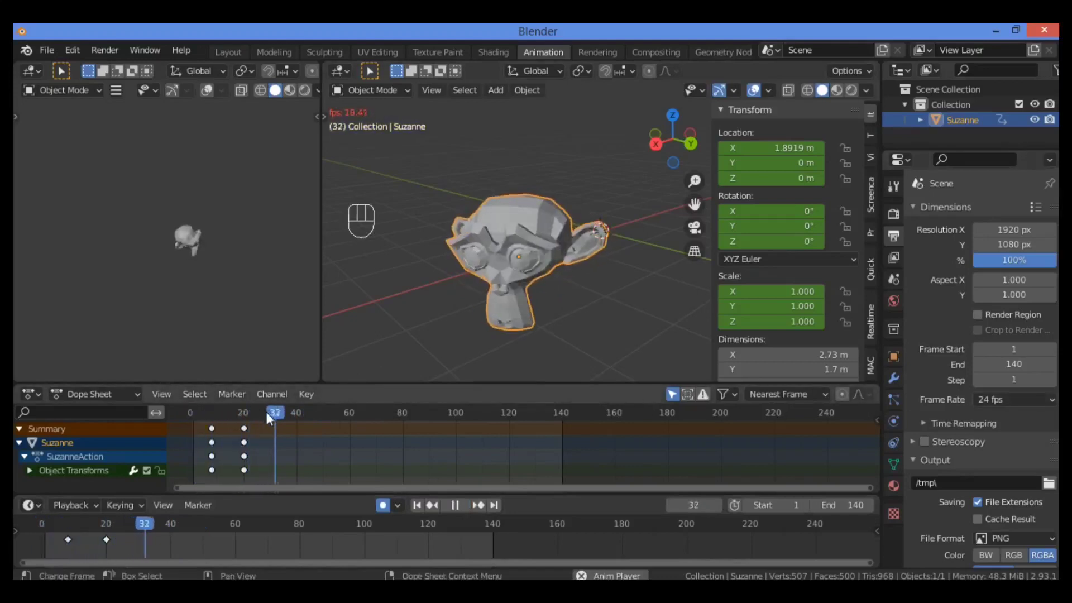
key(shift+Left)
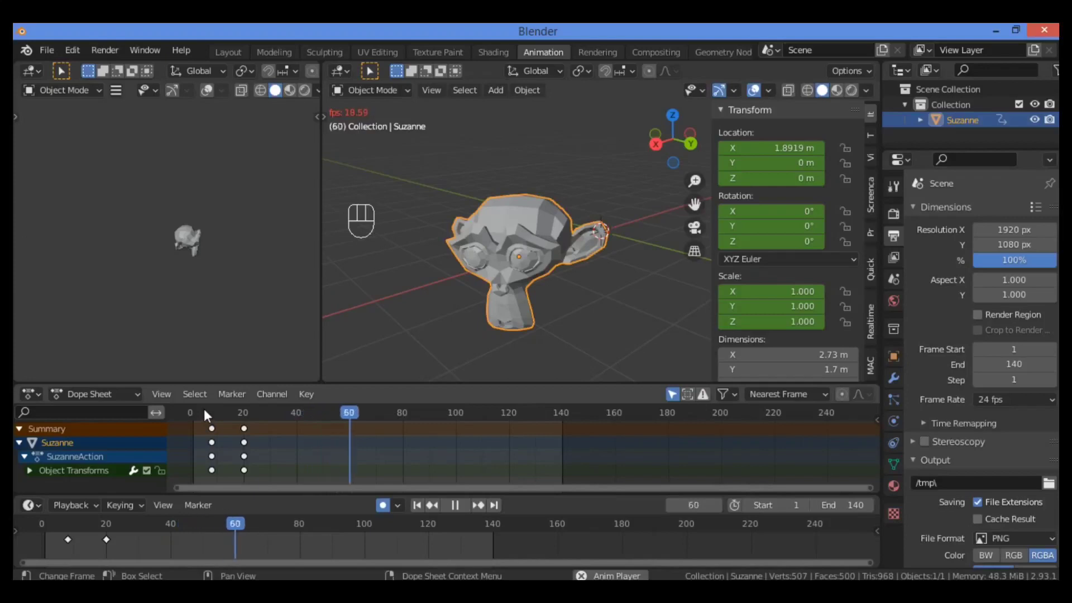
key(Escape)
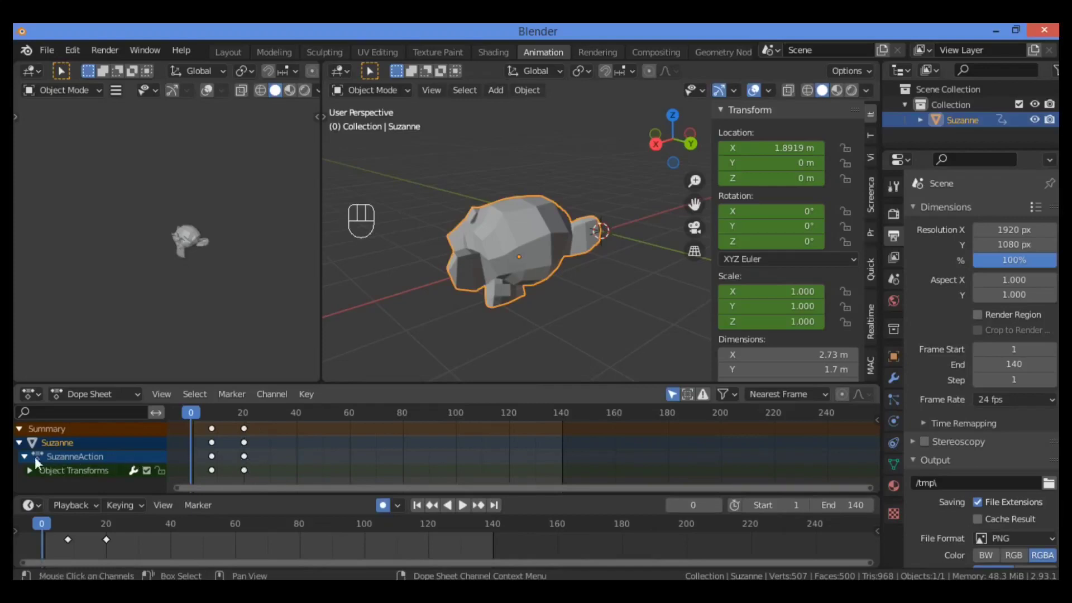
Expand the Object Transforms channels of SuzanneAction and enlarge the Dope Sheet to show all location, rotation and scale channels.
click(31, 472)
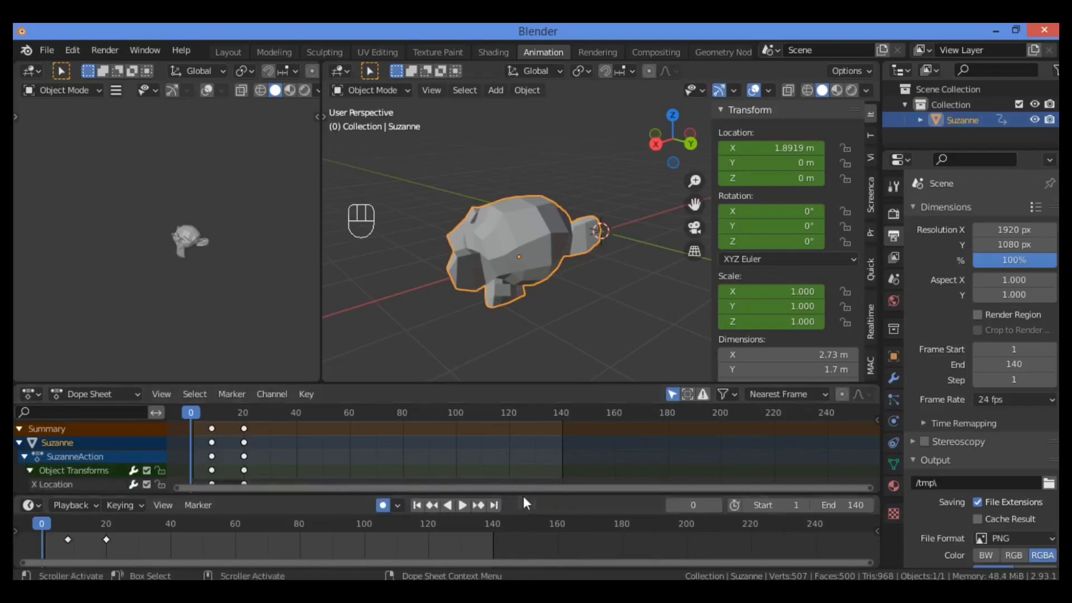
drag(524, 496, 523, 553)
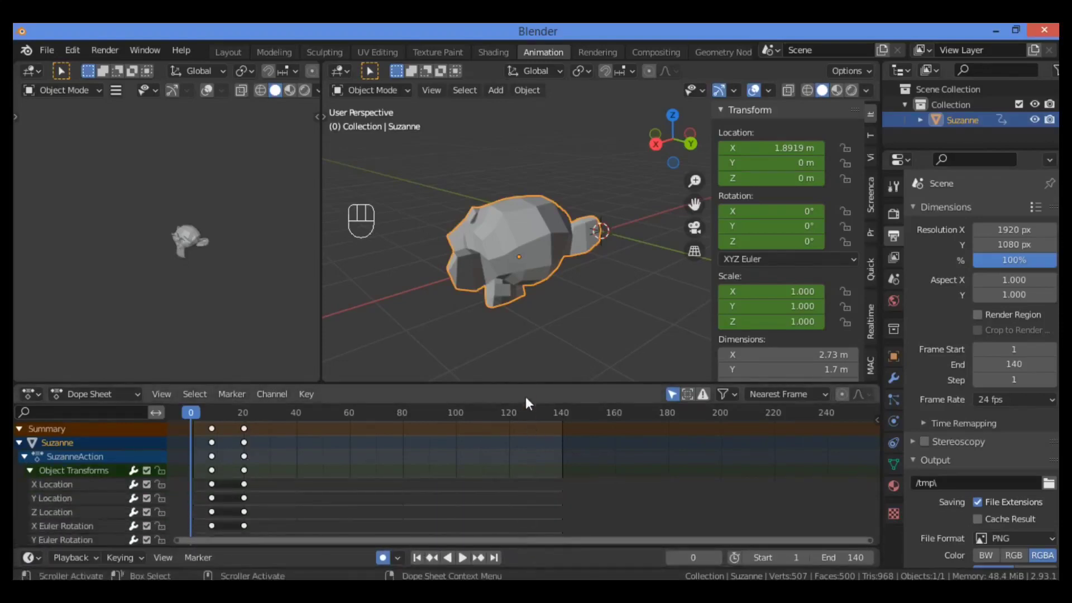
drag(525, 384, 525, 308)
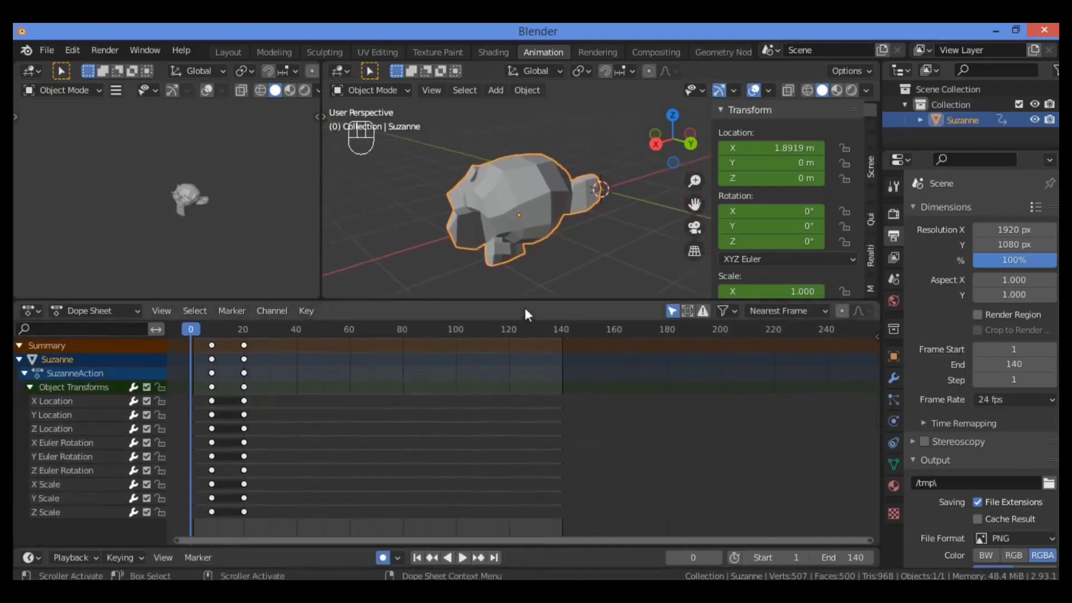
At frame 0, move the monkey head about 1.246 m along global X and insert a Location, Rotation & Scale keyframe.
drag(695, 181, 694, 193)
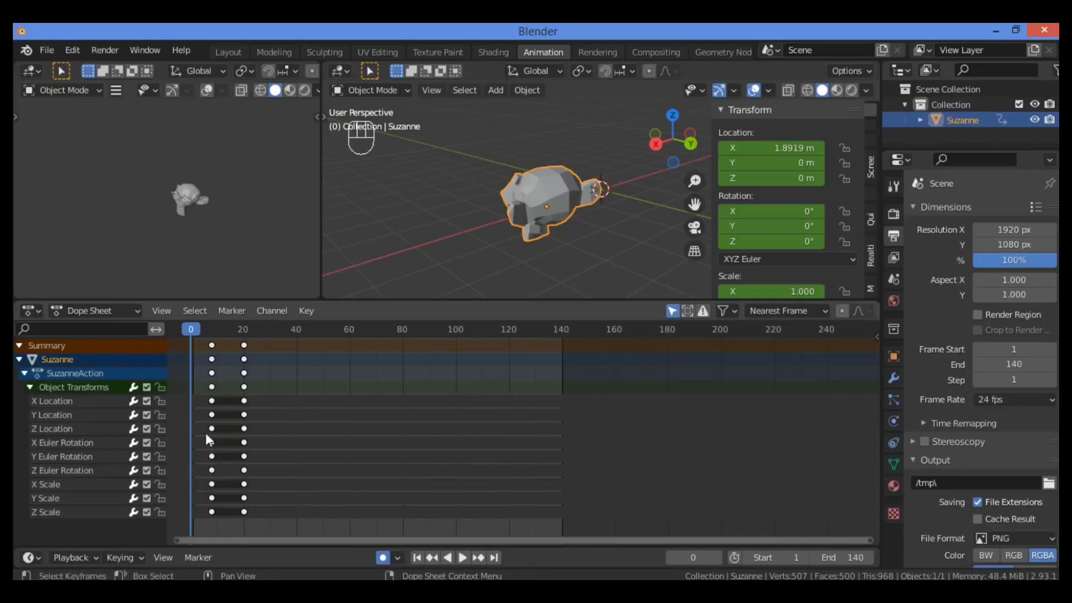
key(shift)
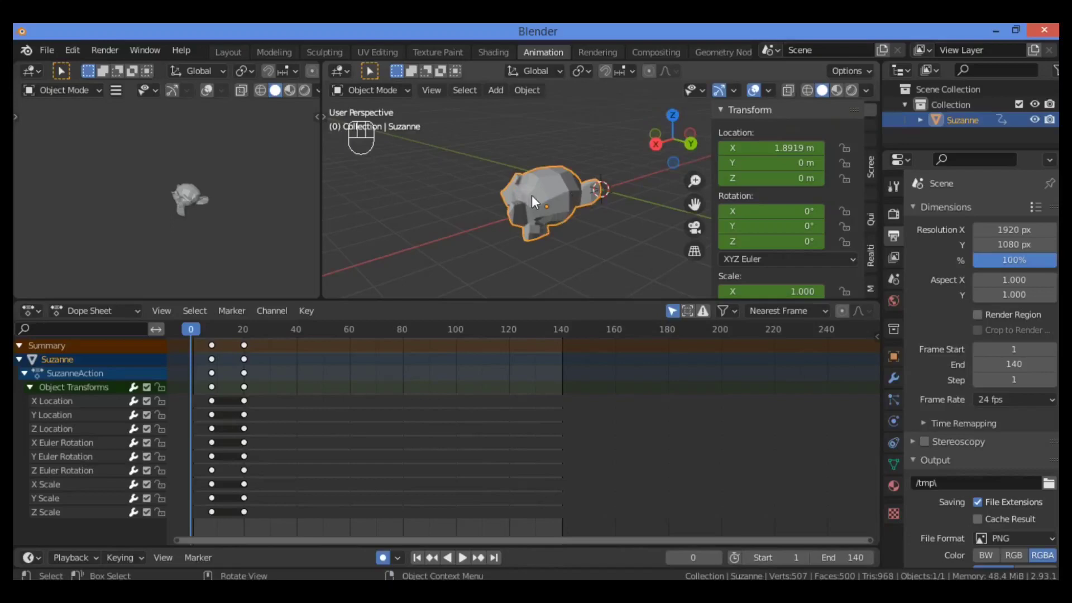
key(g)
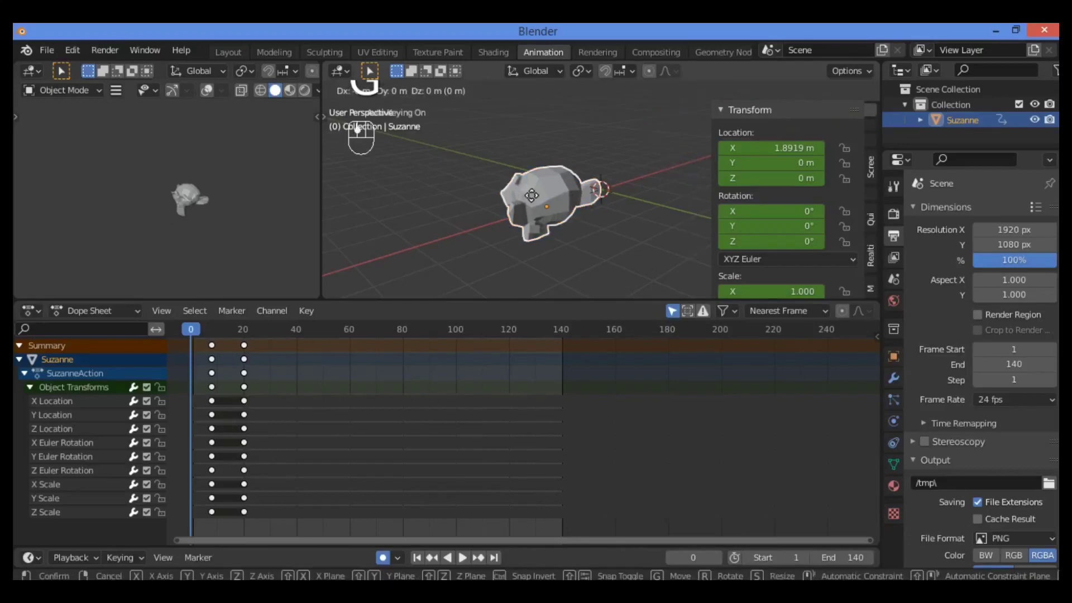
key(x)
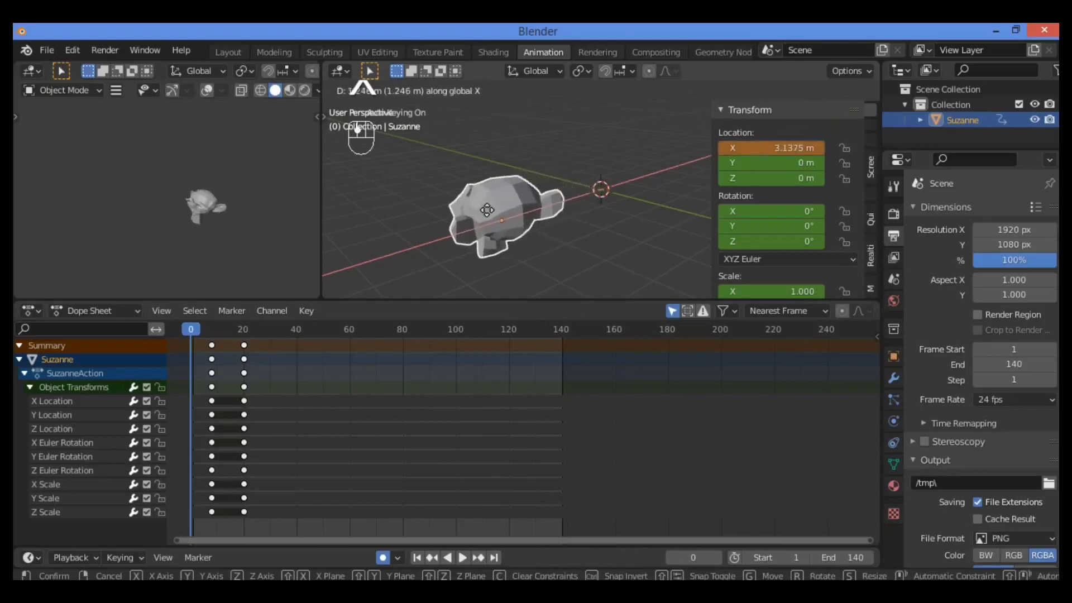
click(487, 210)
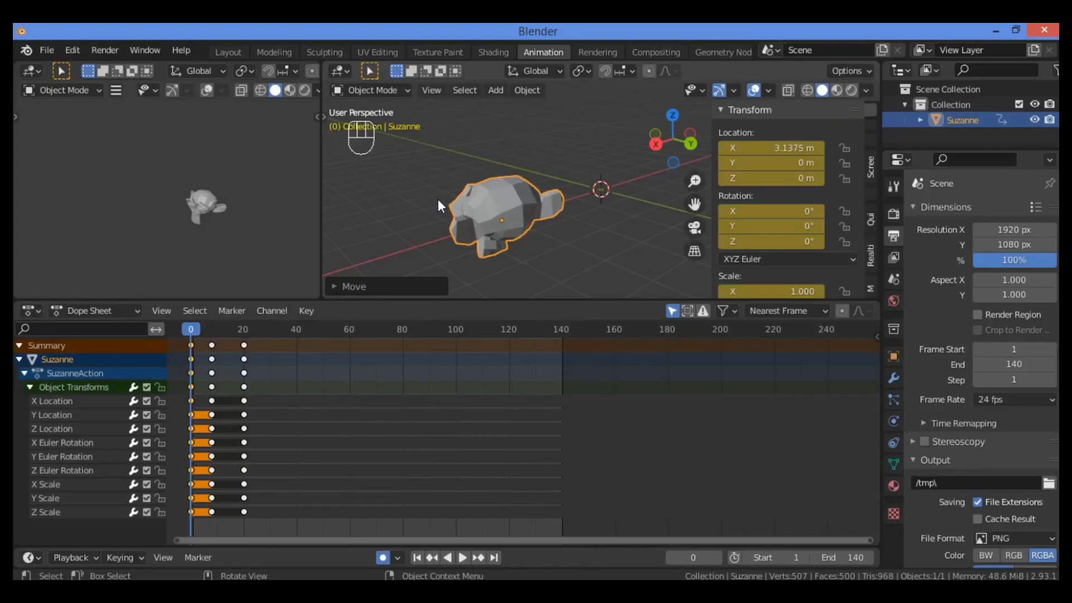
key(i)
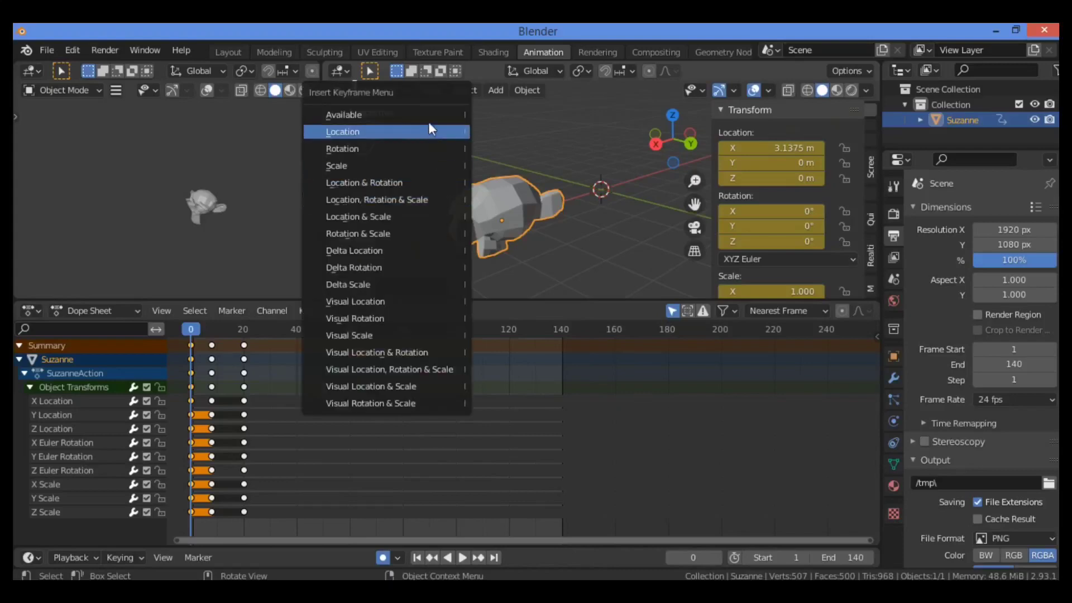
click(417, 200)
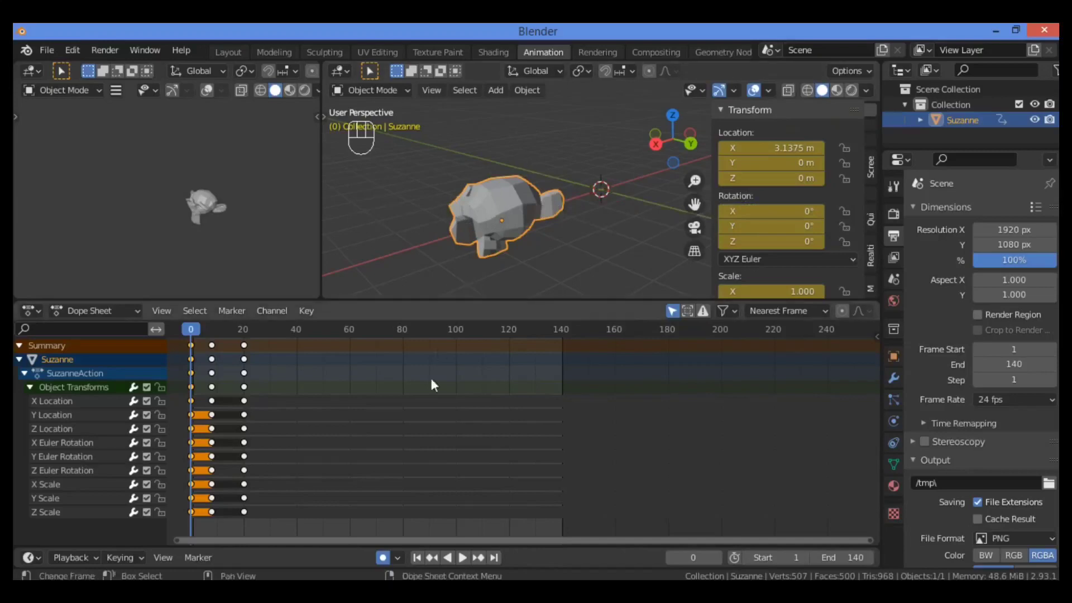
Resize the Dope Sheet and timeline areas so all transform channels and the timeline's keyframes fit in view.
drag(546, 548, 545, 511)
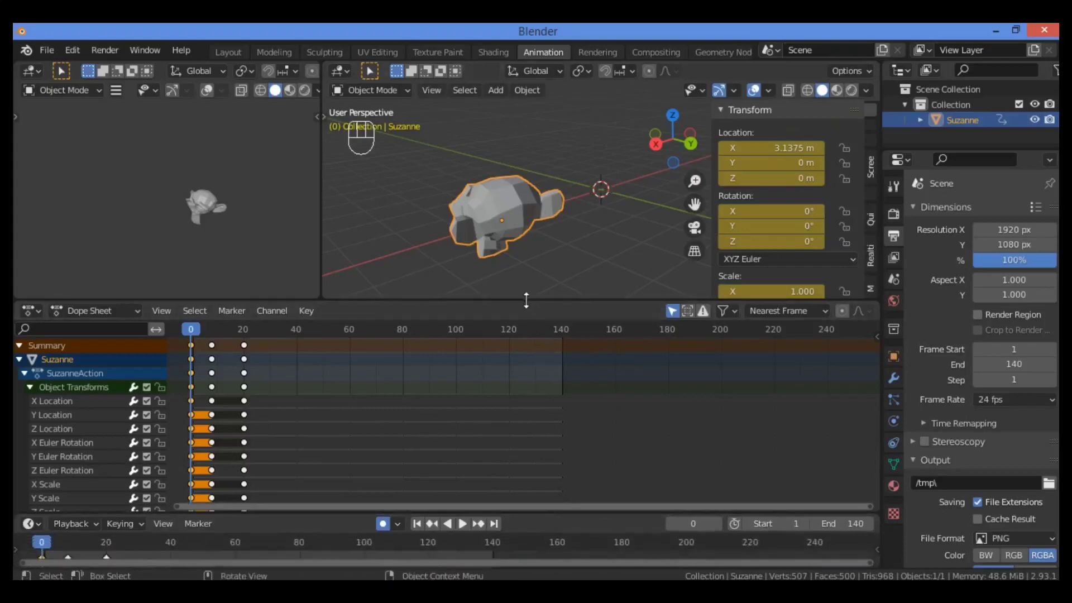
drag(530, 302, 537, 261)
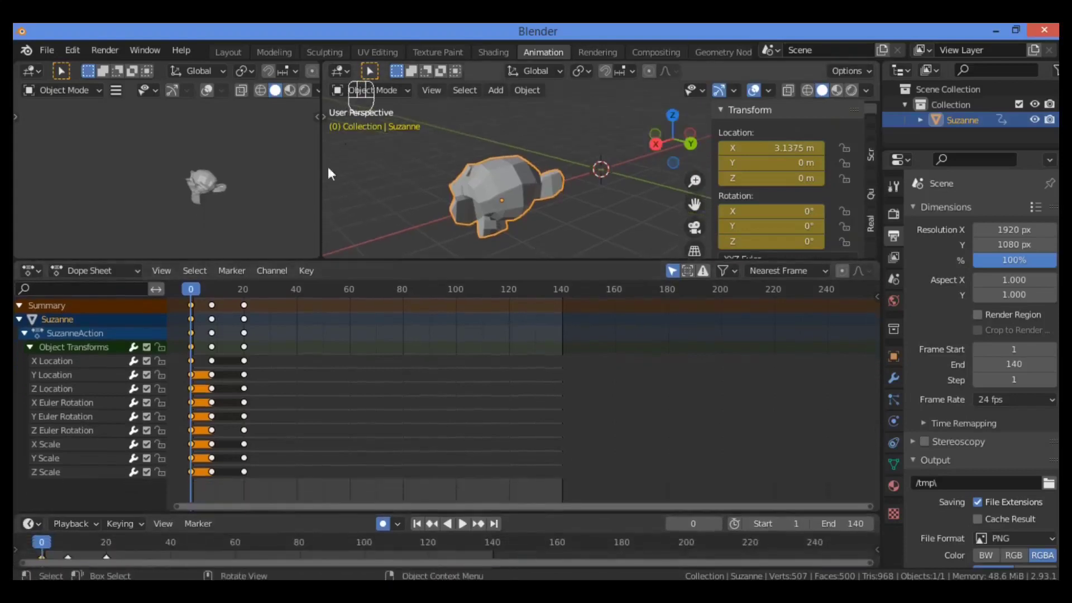
drag(545, 512, 556, 487)
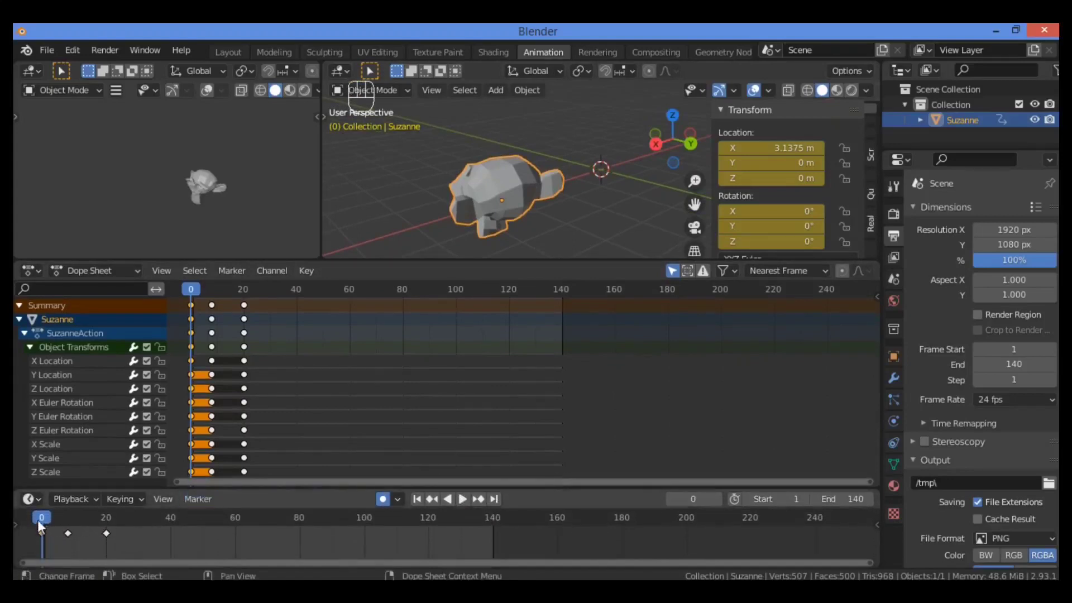
Play the animation, bring the playhead to frame 7, and set the monkey head's X location to 2 m there.
key(space)
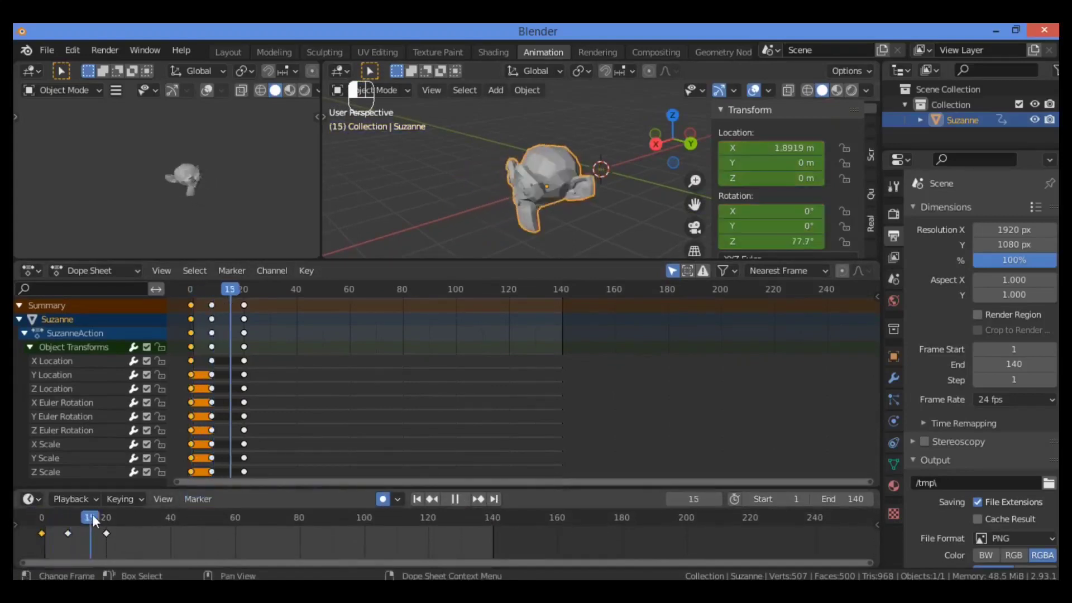
drag(120, 515, 65, 521)
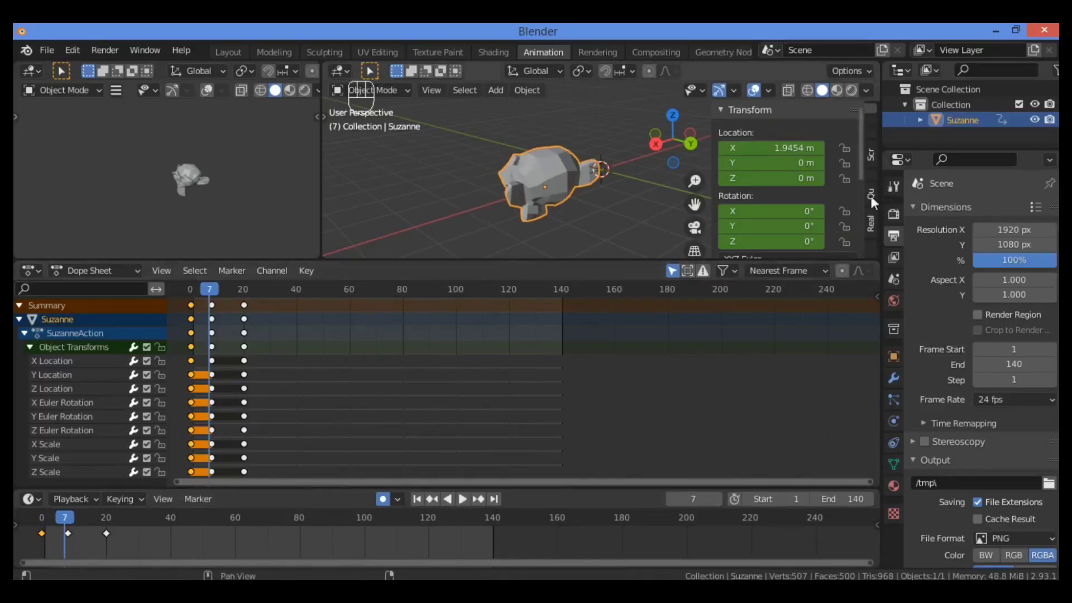
key(n)
key(n)
key(n)
key(n)
click(773, 148)
text(2)
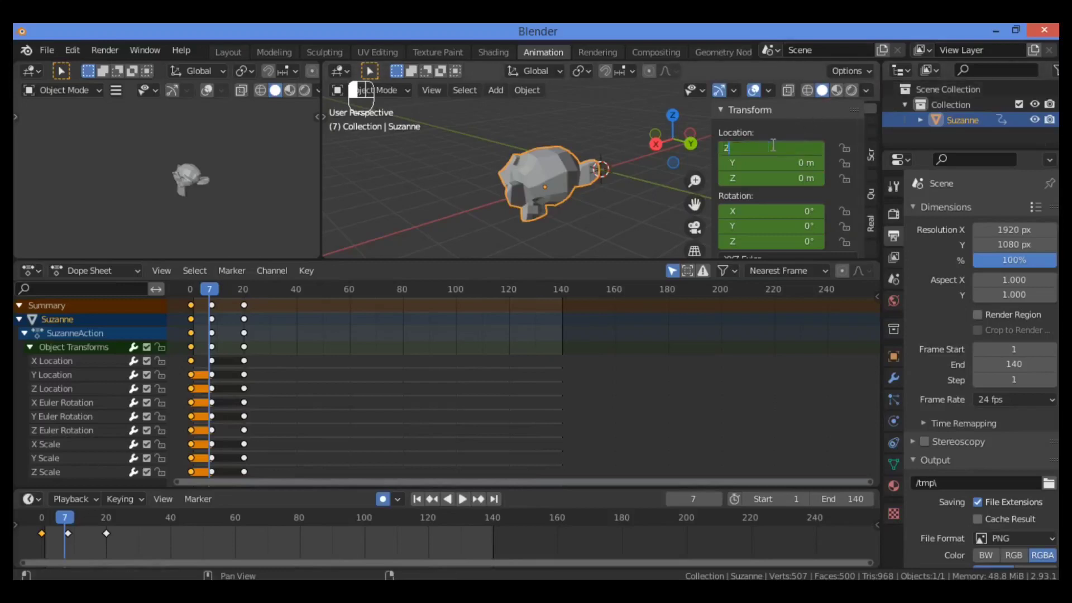
key(Return)
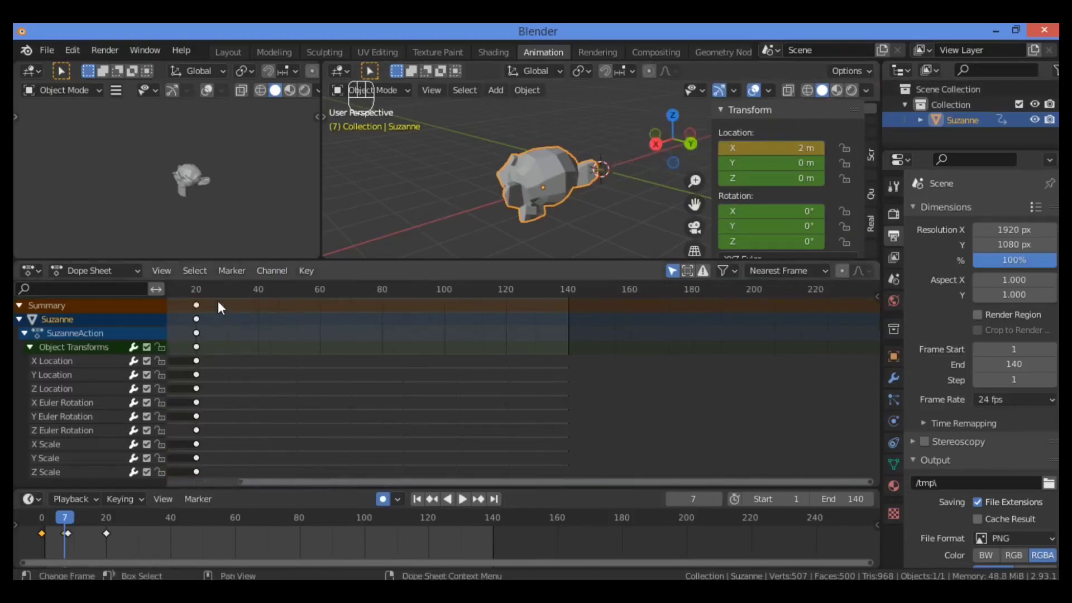
Play the animation from frame 7, then return the playhead to frame 0 with all Dope Sheet keyframes in view.
scroll(219, 302, down, 1)
scroll(222, 293, up, 2)
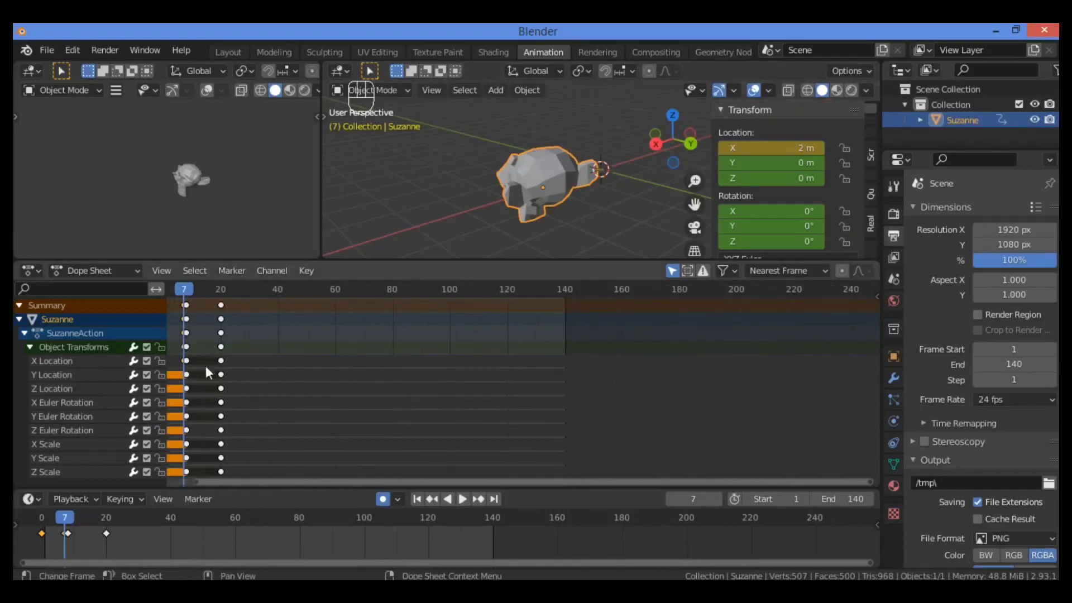
key(space)
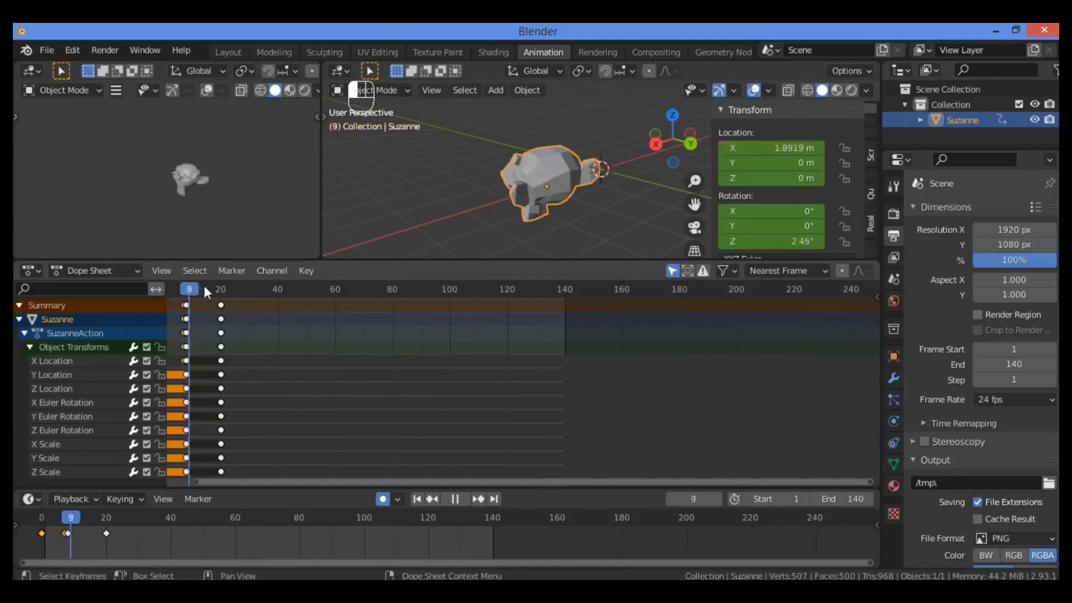
drag(204, 288, 150, 301)
scroll(237, 324, down, 1)
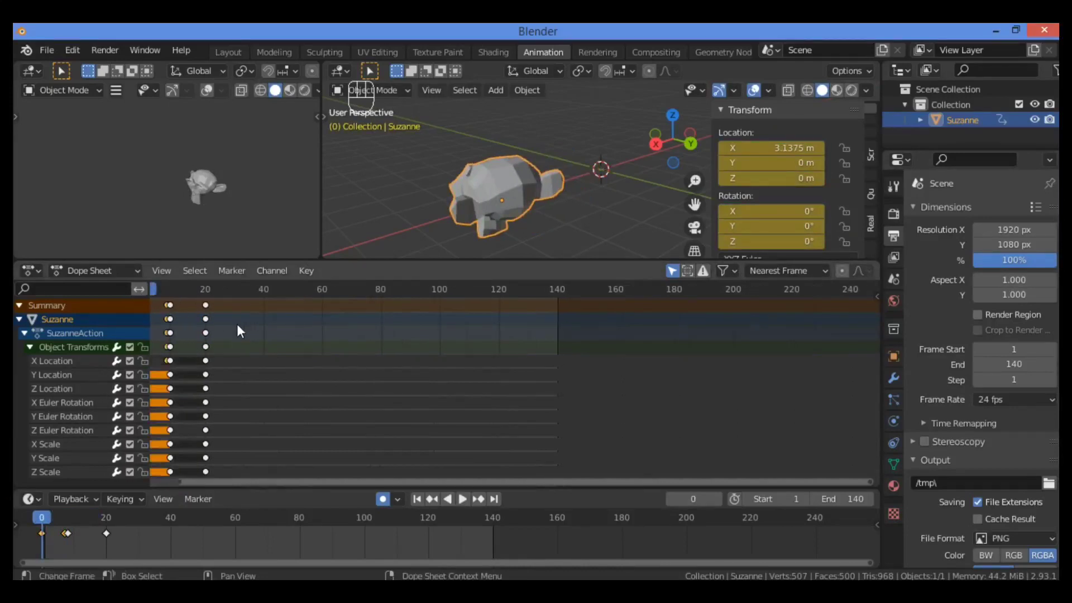
scroll(238, 324, down, 1)
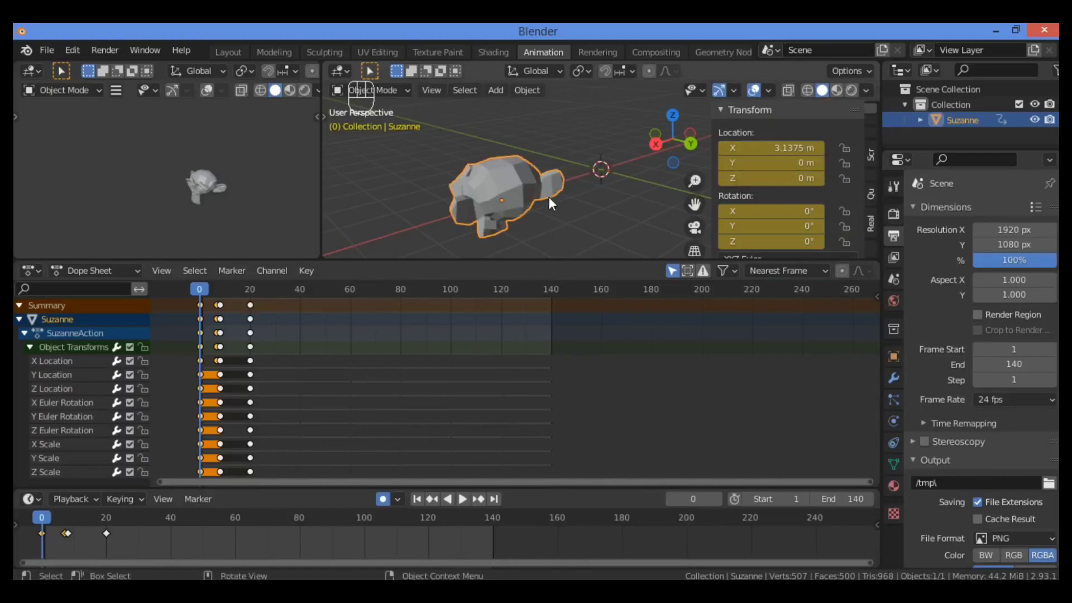
At frame 0, set the monkey head's rotation to 5.3° on X and 5.9° on Y, keyframing the rotation.
scroll(754, 224, down, 5)
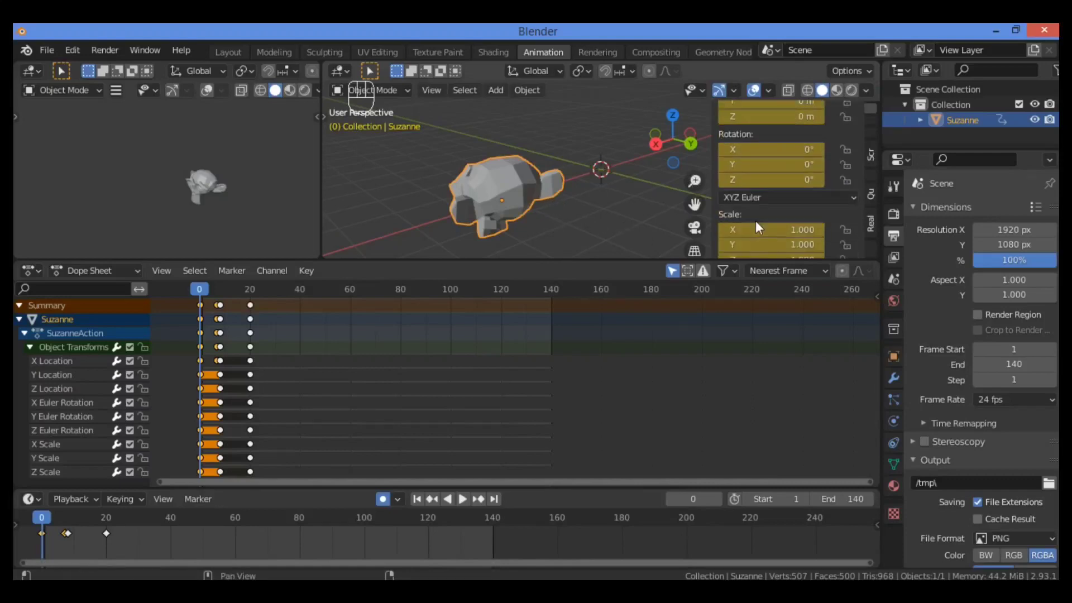
scroll(754, 224, up, 2)
scroll(734, 98, up, 3)
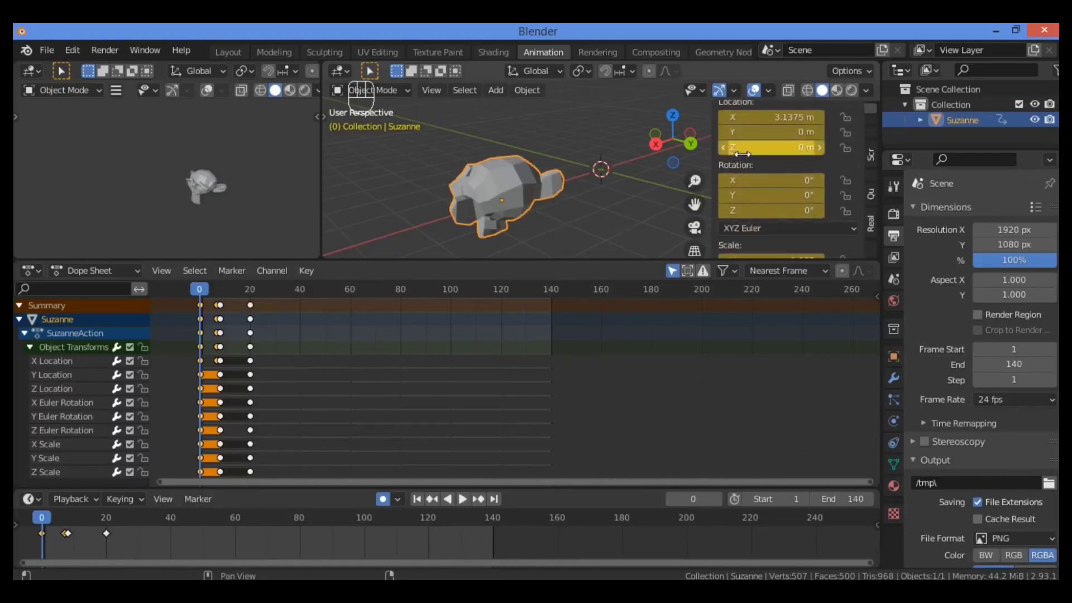
drag(771, 179, 784, 180)
key(i)
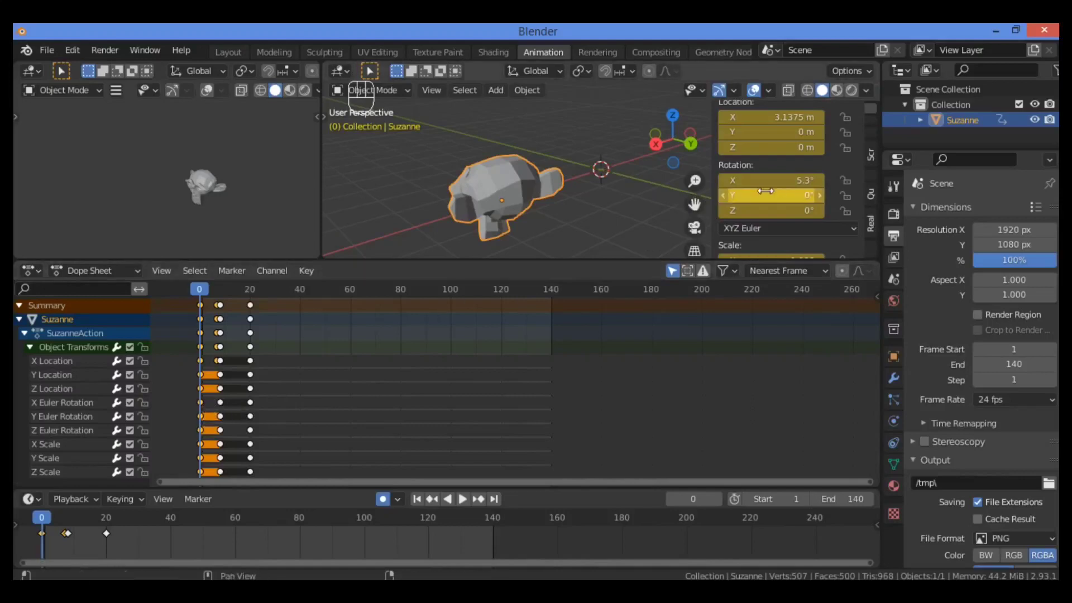
drag(765, 195, 796, 195)
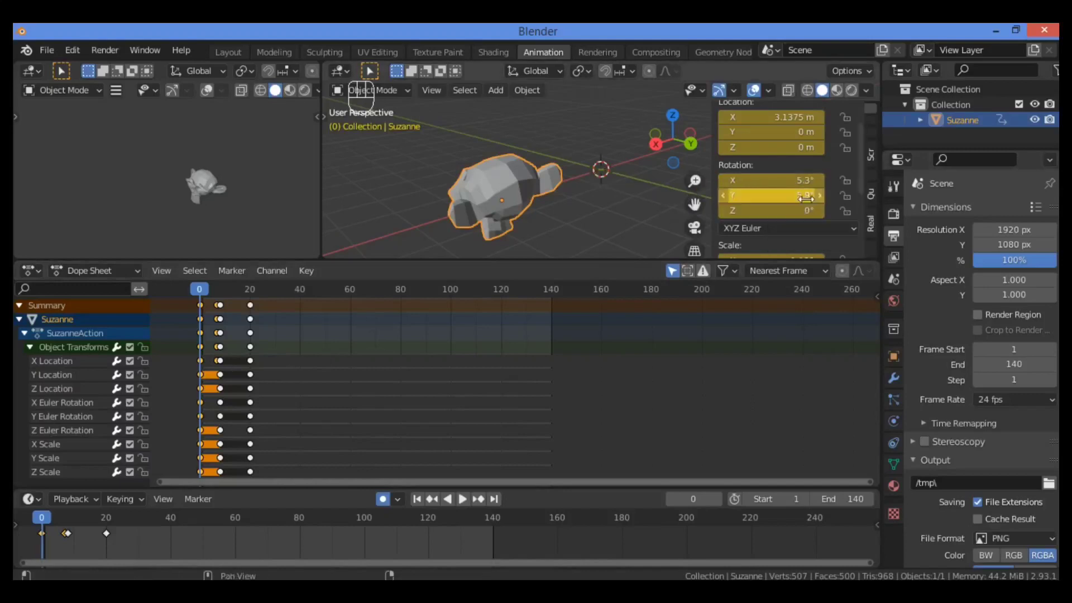
At frame 0, set the monkey head's location to 0.63 m on Y and -0.21 m on Z.
scroll(739, 185, up, 2)
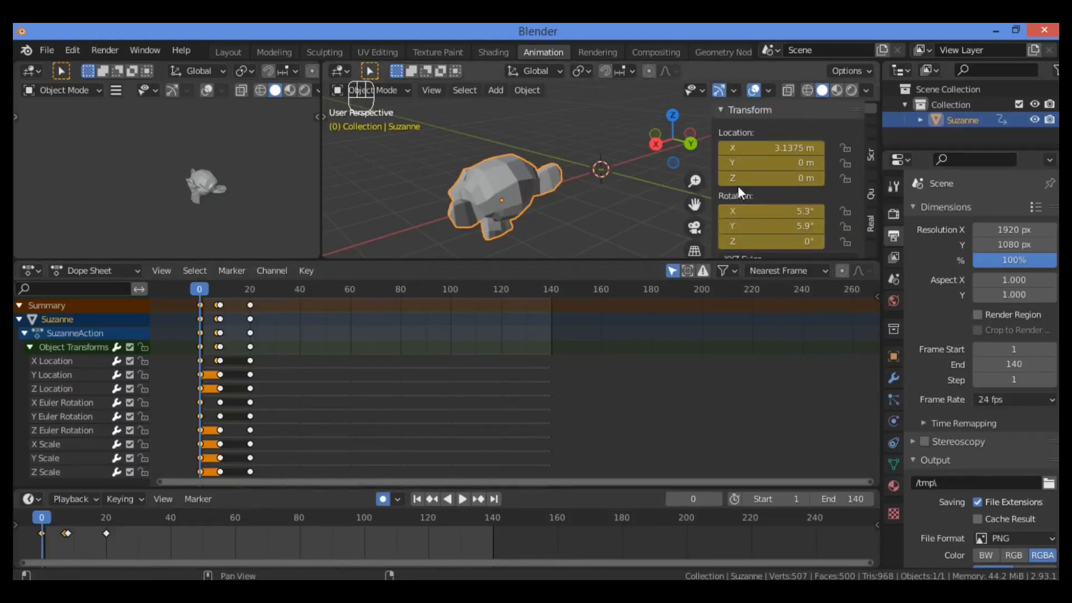
drag(757, 166, 790, 167)
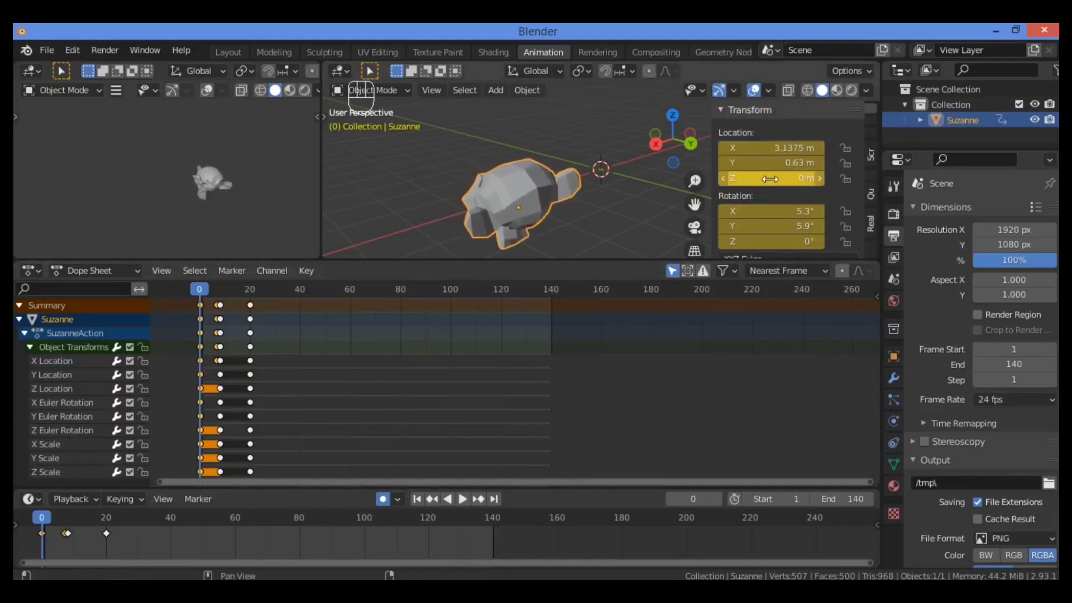
drag(771, 178, 782, 178)
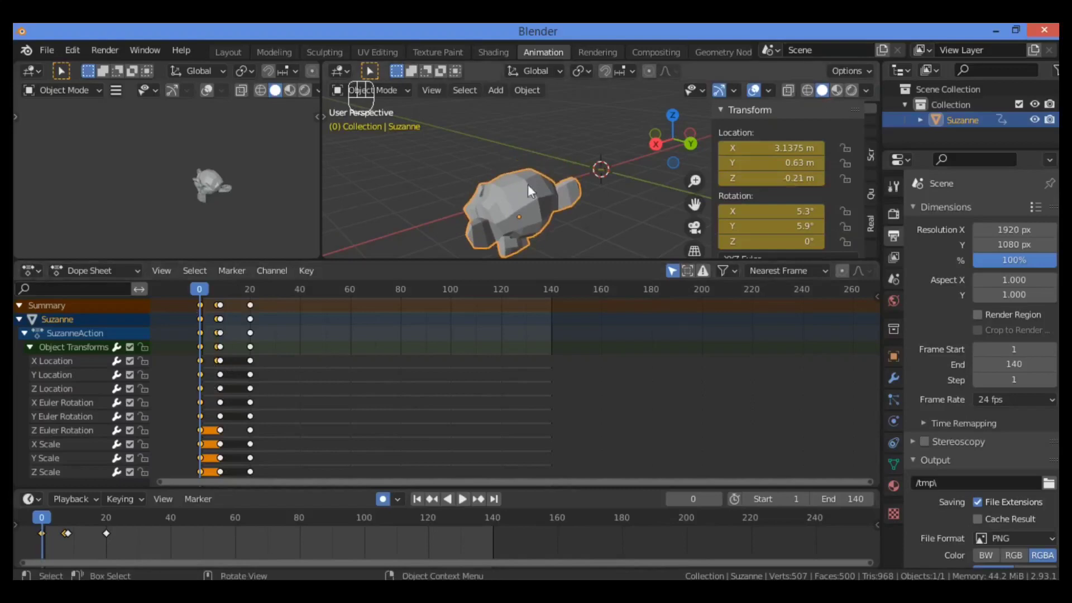
drag(673, 147, 630, 148)
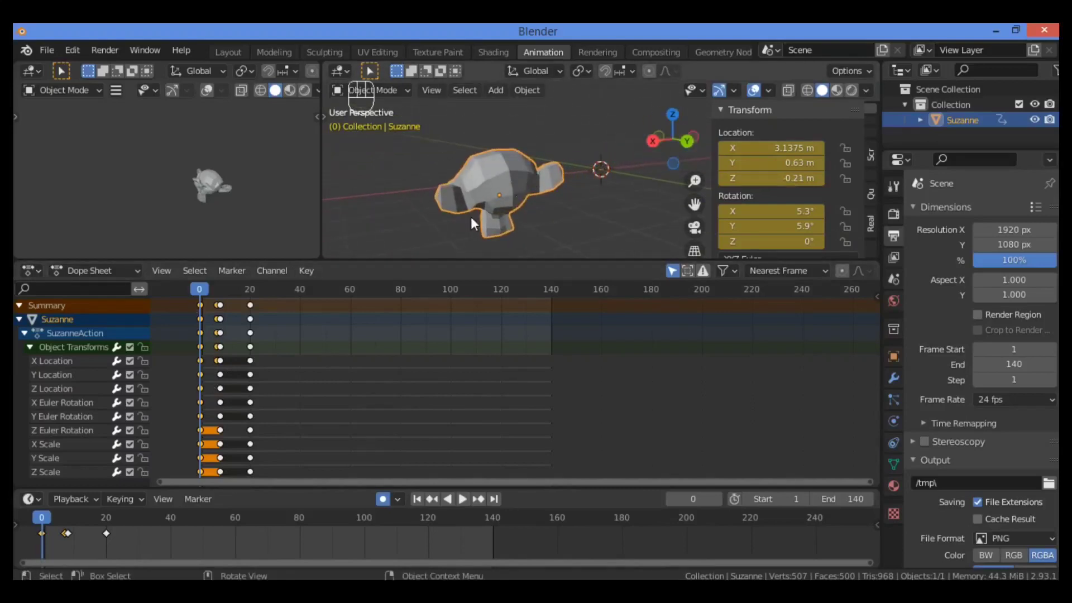